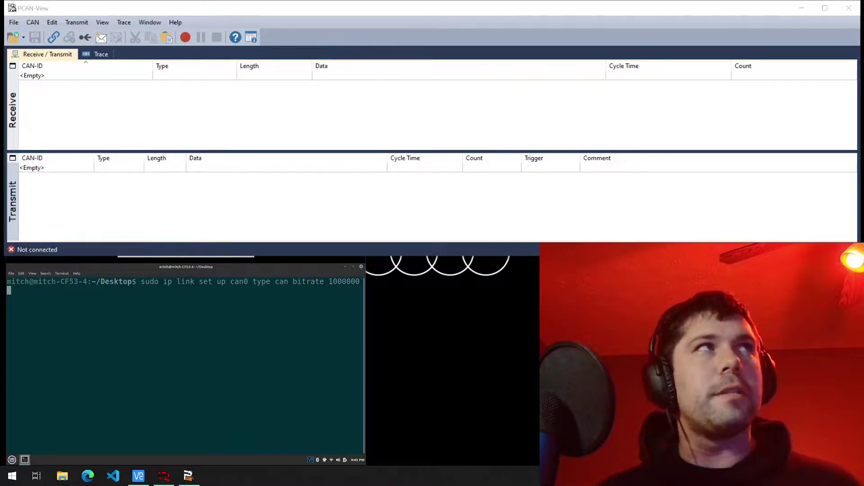
- Connect PCAN-View to the PCAN-USB adapter at a 1 MBit/s bit rate
{"action": "left_click", "coordinate": [53, 37]}
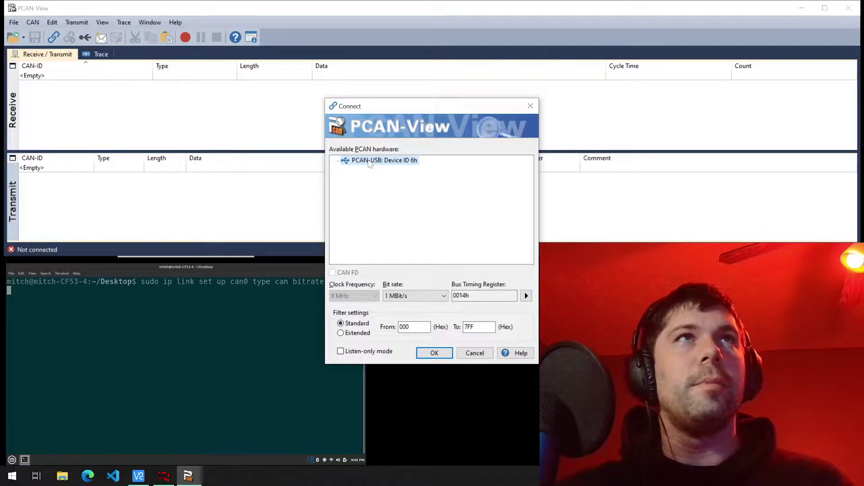
{"action": "left_click", "coordinate": [433, 354]}
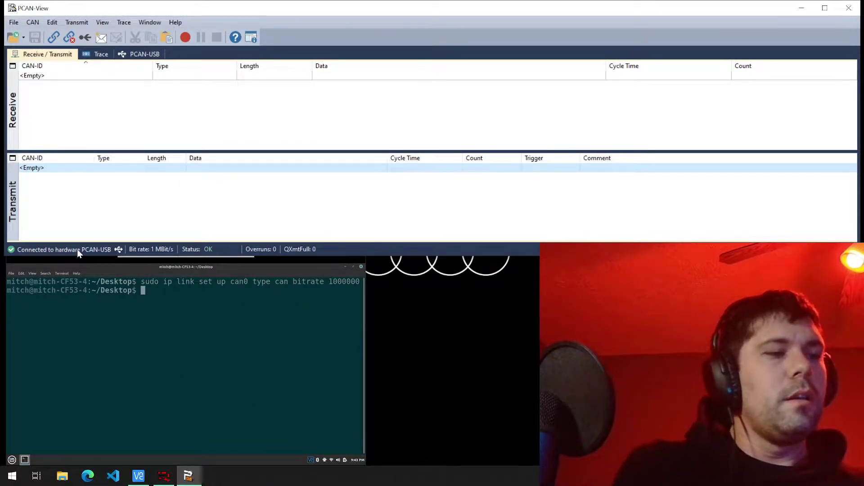
- Run 'candump can0 -L' in the terminal to log frames arriving on can0
{"action": "type", "text": "candump c"}
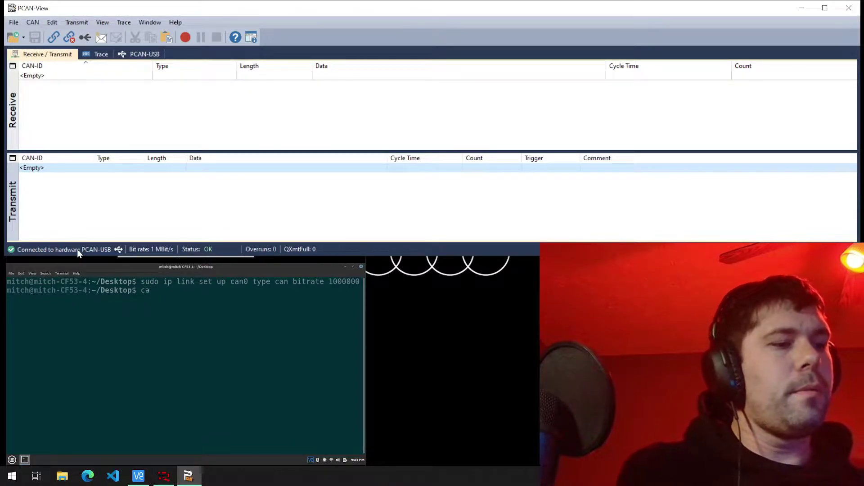
{"action": "type", "text": "an"}
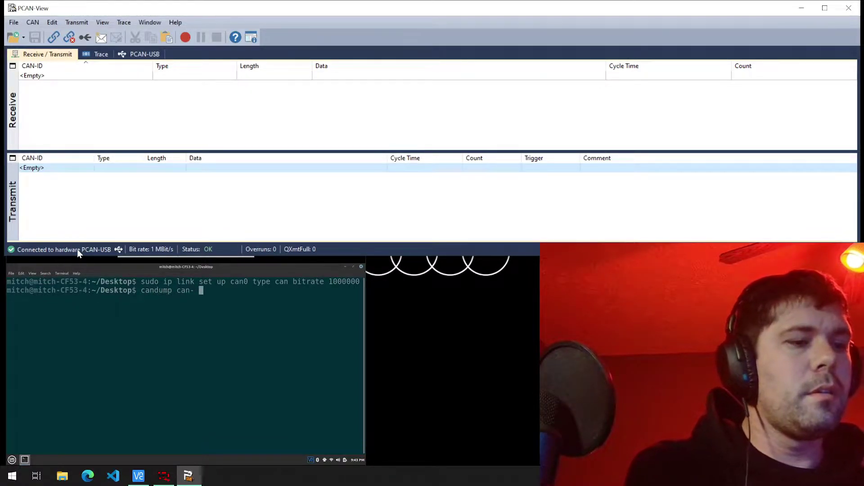
{"action": "type", "text": "0 -L"}
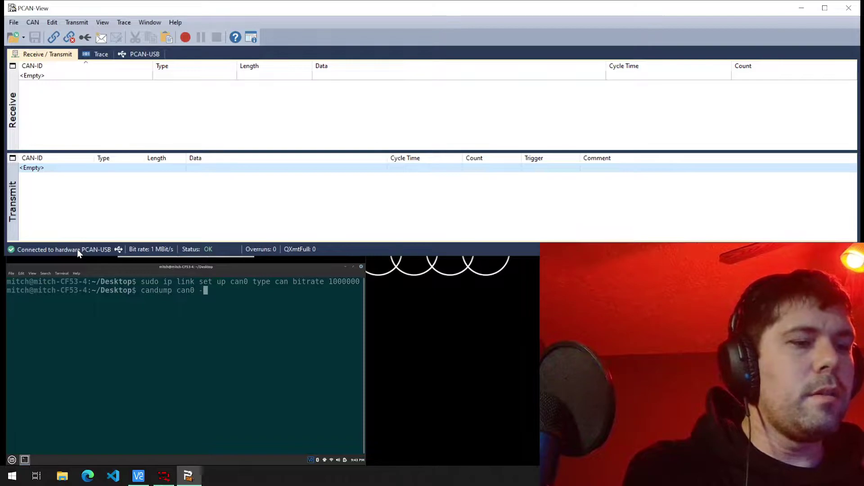
{"action": "key", "text": "Return"}
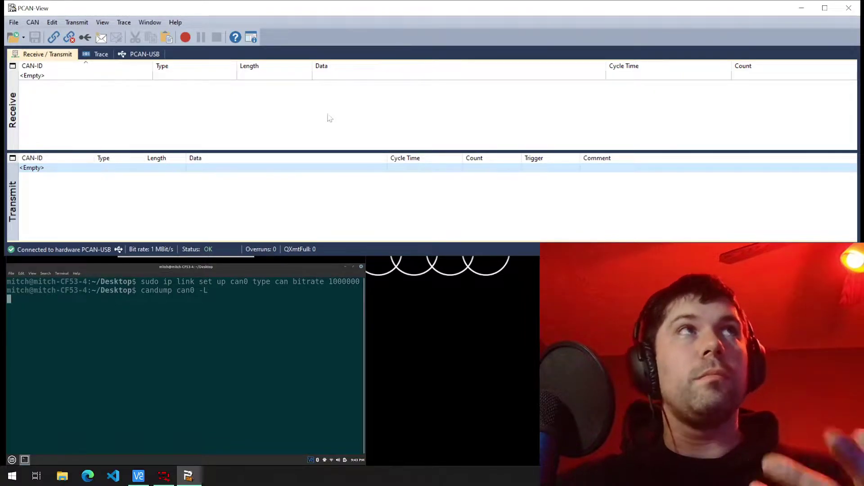
{"action": "right_click", "coordinate": [76, 189]}
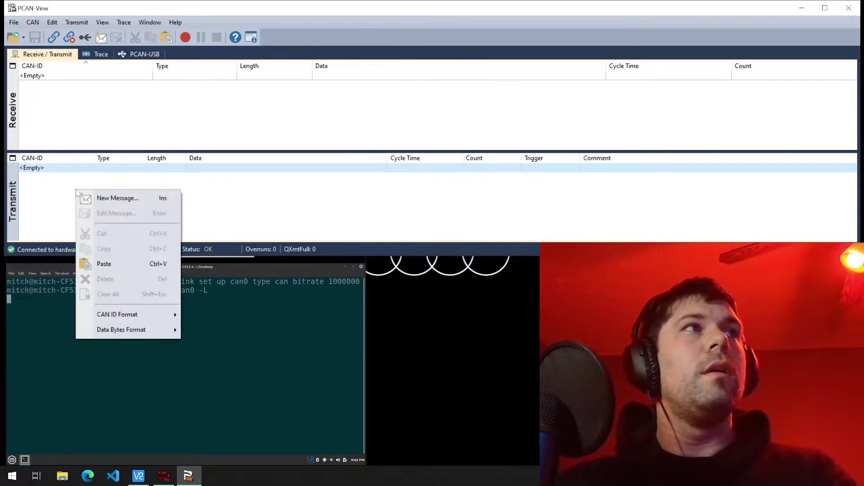
{"action": "left_click", "coordinate": [112, 201]}
{"action": "left_click", "coordinate": [349, 100]}
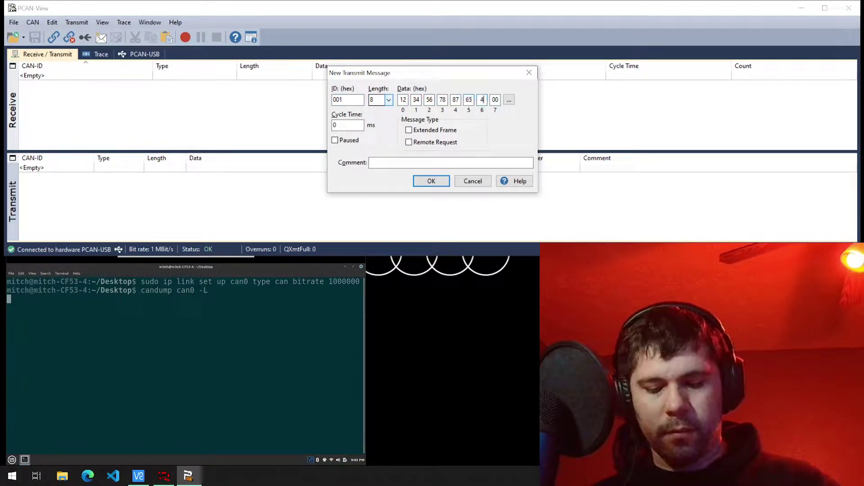
{"action": "type", "text": "21"}
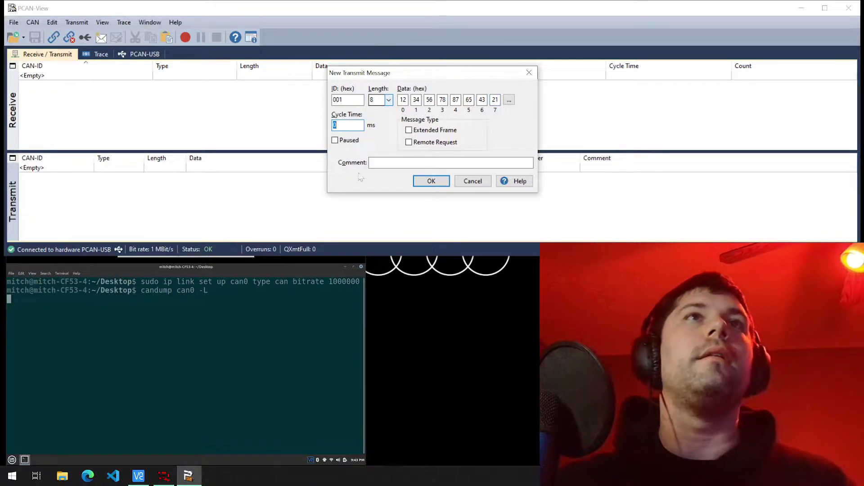
{"action": "key", "text": "Tab"}
{"action": "key", "text": "Tab"}
{"action": "key", "text": "Tab"}
{"action": "key", "text": "Tab"}
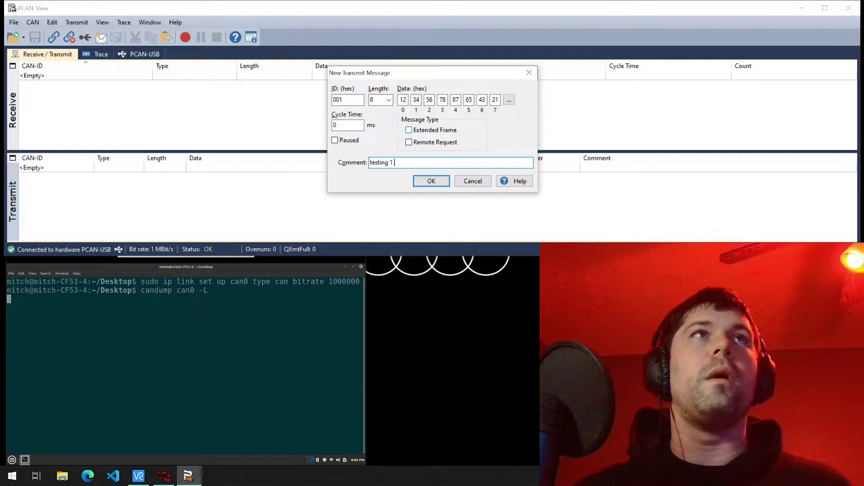
{"action": "left_click", "coordinate": [352, 141]}
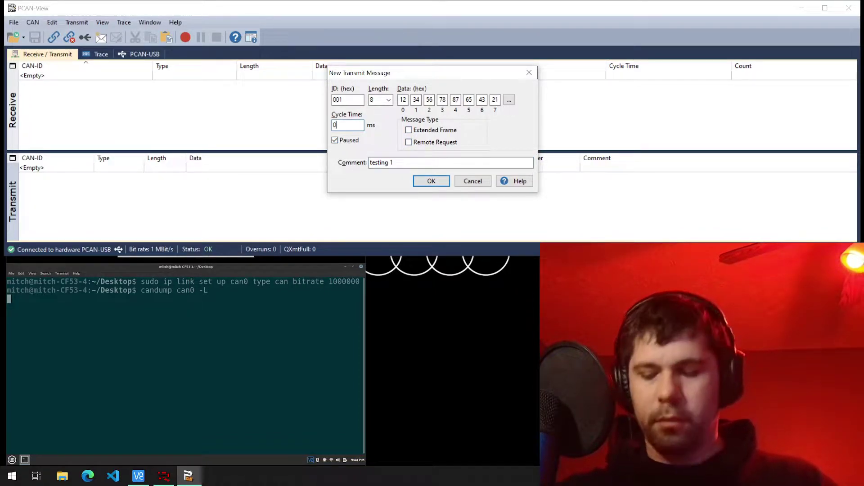
{"action": "type", "text": "20"}
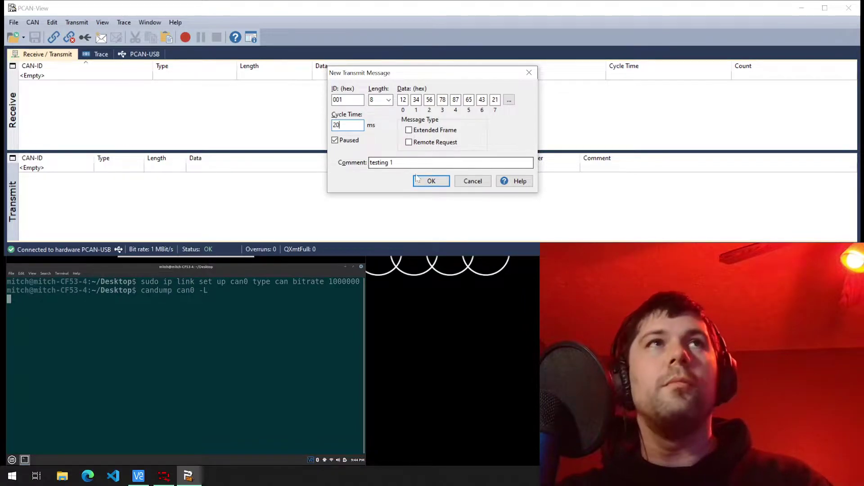
{"action": "left_click", "coordinate": [431, 181]}
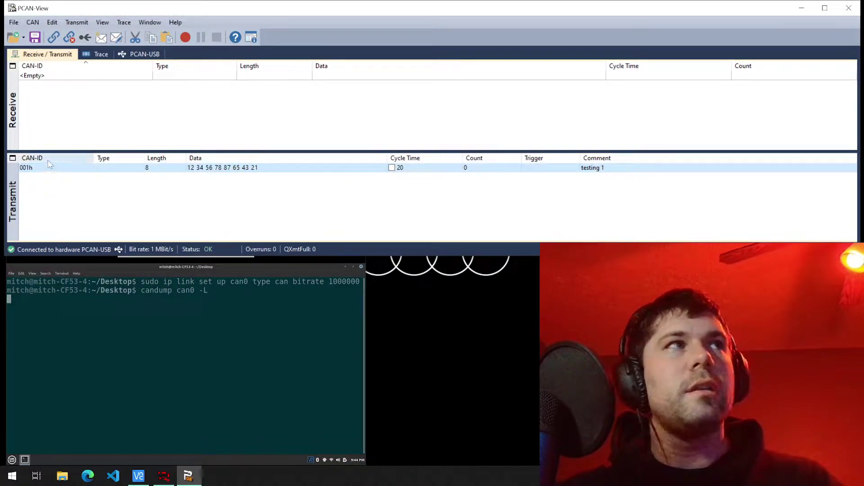
- Send message 001h manually five times, then enable its automatic 20 ms cyclic transmission
{"action": "key", "text": "space"}
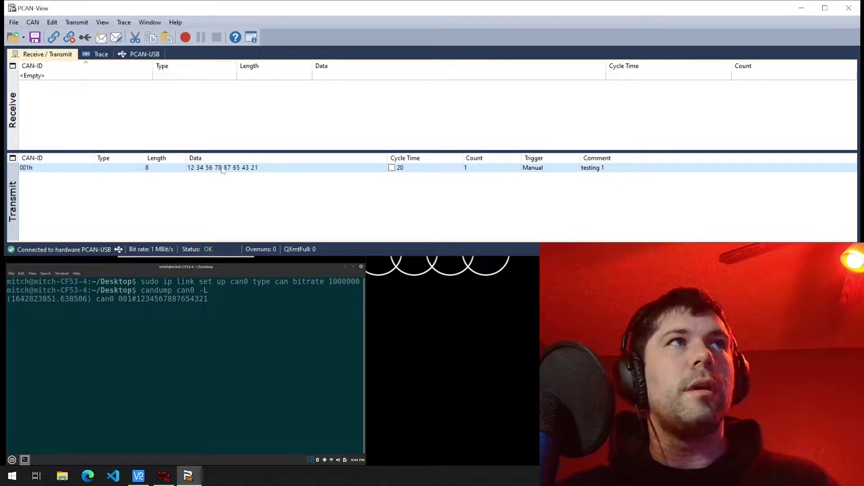
{"action": "double_click", "coordinate": [239, 169]}
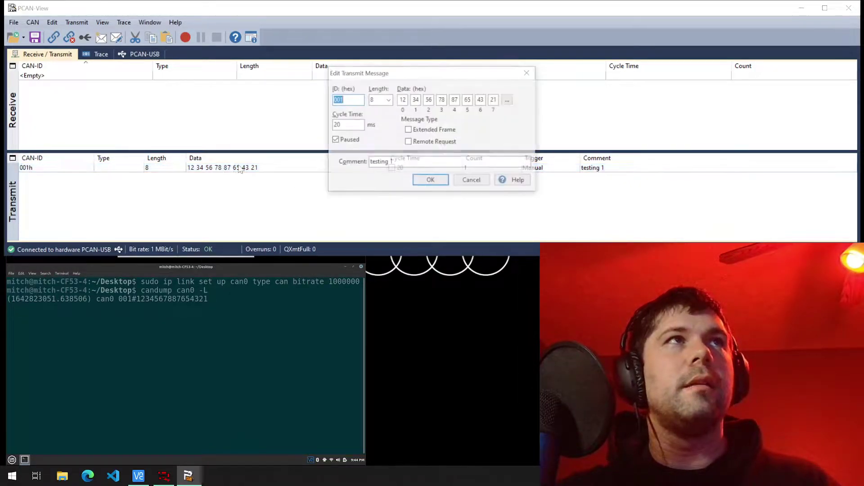
{"action": "left_click", "coordinate": [472, 182]}
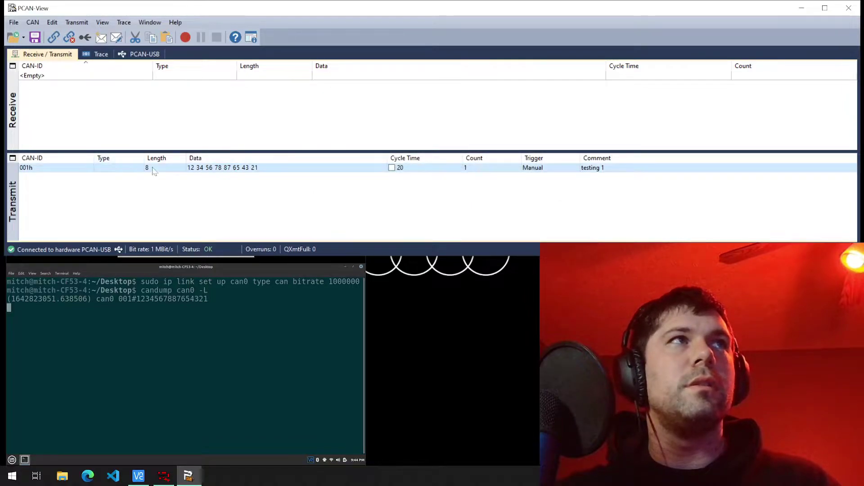
{"action": "key", "text": "space"}
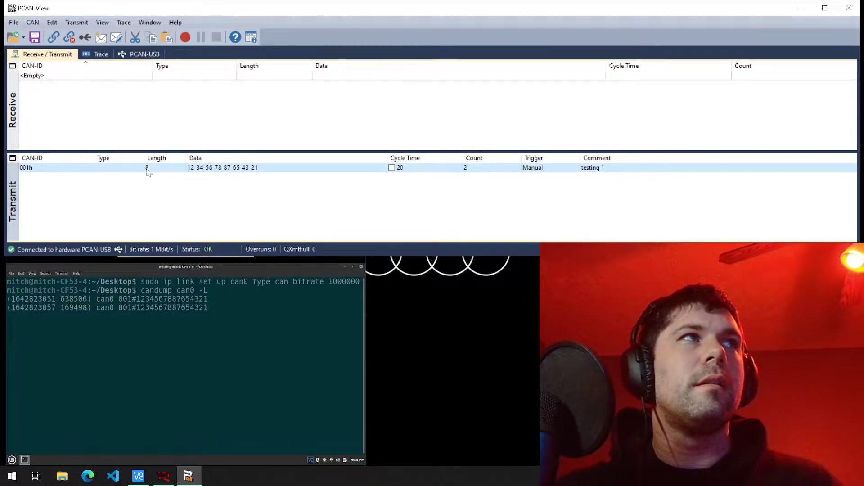
{"action": "key", "text": "space"}
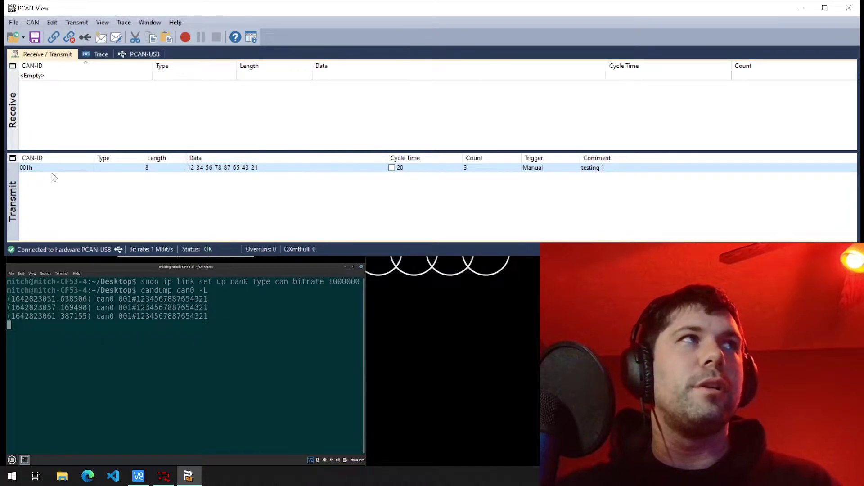
{"action": "key", "text": "space"}
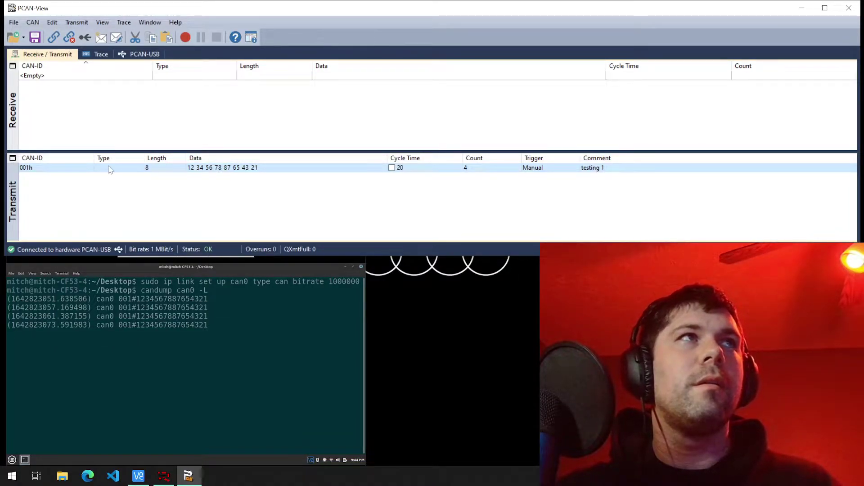
{"action": "key", "text": "space"}
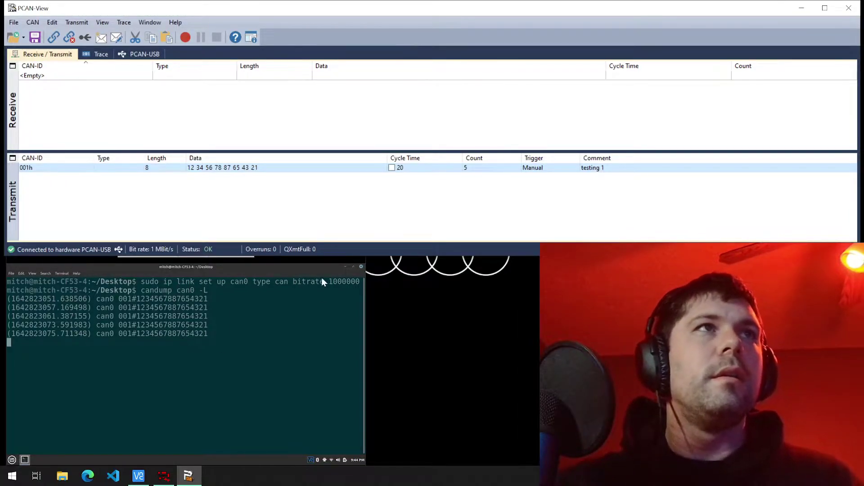
{"action": "left_click", "coordinate": [392, 168]}
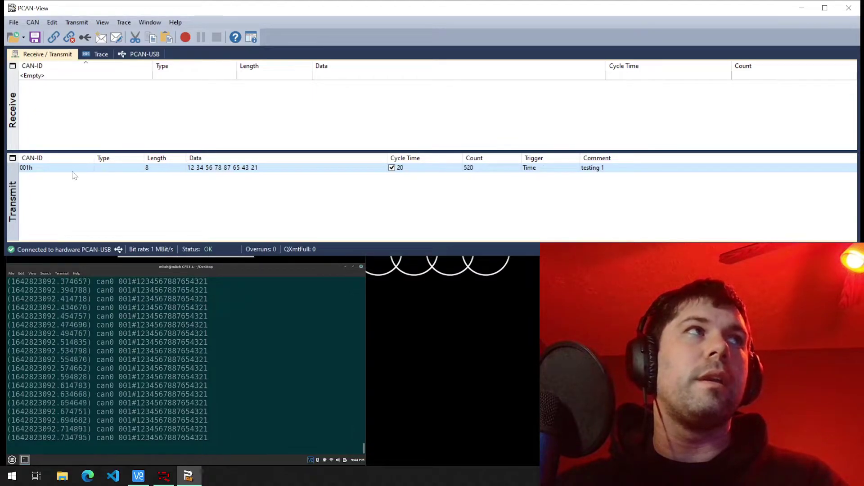
- Stop the cyclic 001h sending, end the candump capture, and clear the terminal
{"action": "left_click", "coordinate": [391, 168]}
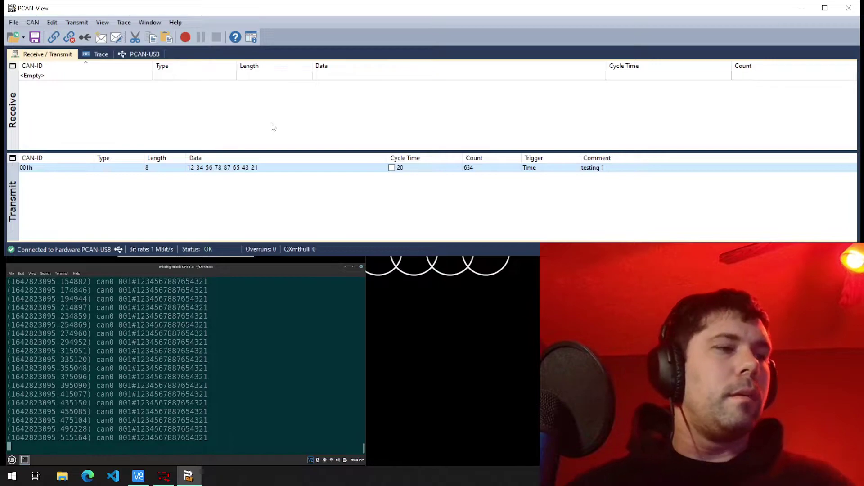
{"action": "key", "text": "ctrl+c"}
{"action": "type", "text": "clear"}
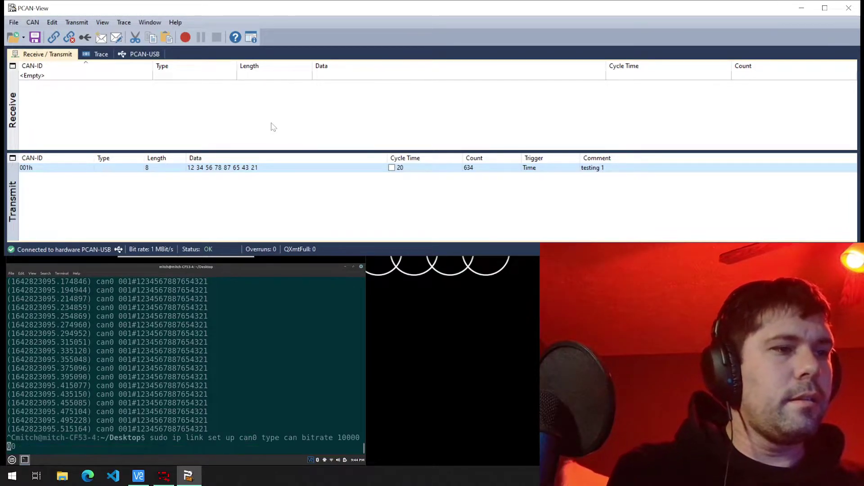
{"action": "key", "text": "Return"}
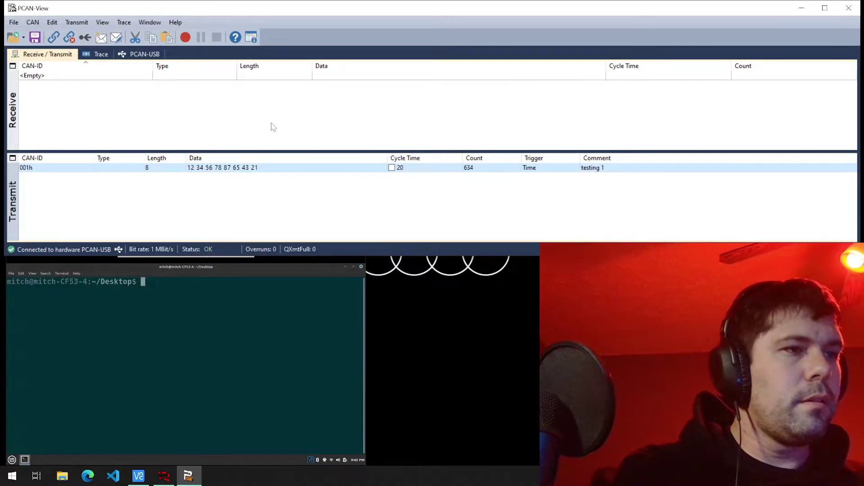
- Rerun 'canplayer can0=can1 -I Mustang_Road_Test.log -v' from history to replay the log
{"action": "key", "text": "Up"}
{"action": "key", "text": "Up"}
{"action": "key", "text": "Up"}
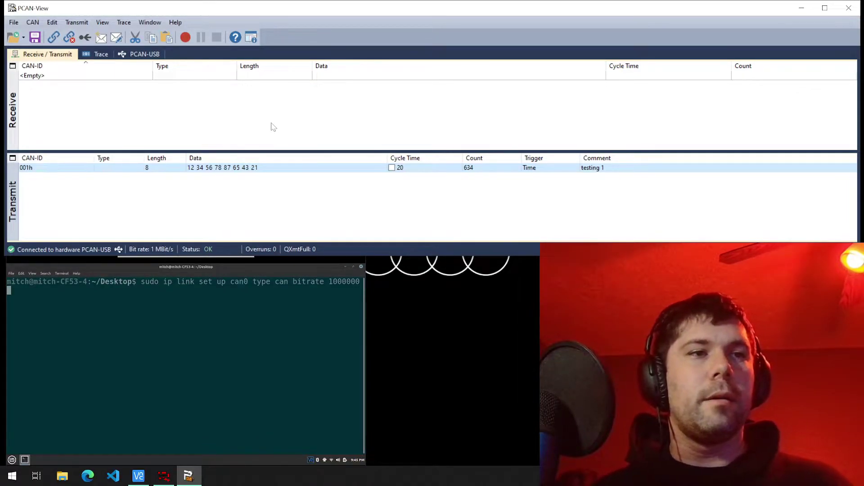
{"action": "key", "text": "Up"}
{"action": "key", "text": "Up"}
{"action": "key", "text": "Up"}
{"action": "key", "text": "Up"}
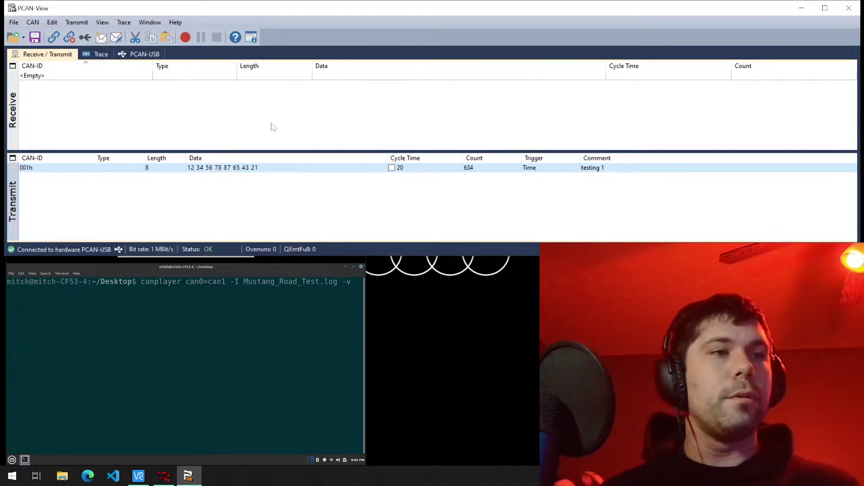
{"action": "key", "text": "Return"}
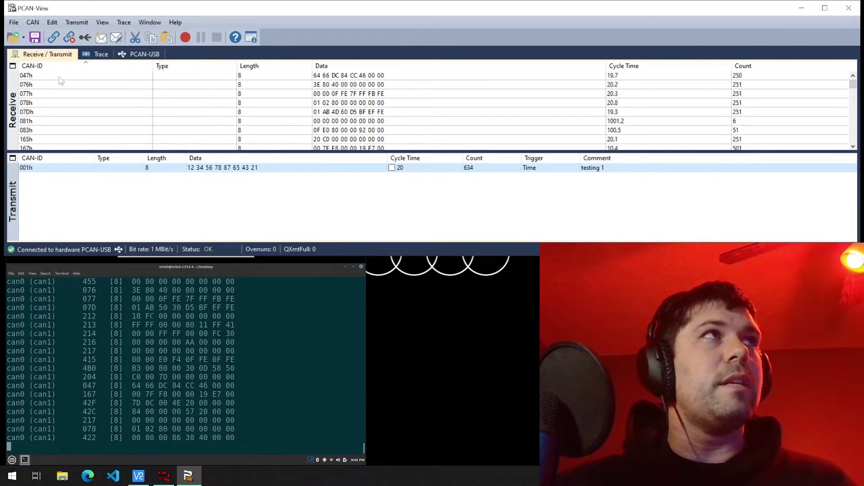
- Copy received message 047h and paste it into the transmit list
{"action": "left_click", "coordinate": [65, 78]}
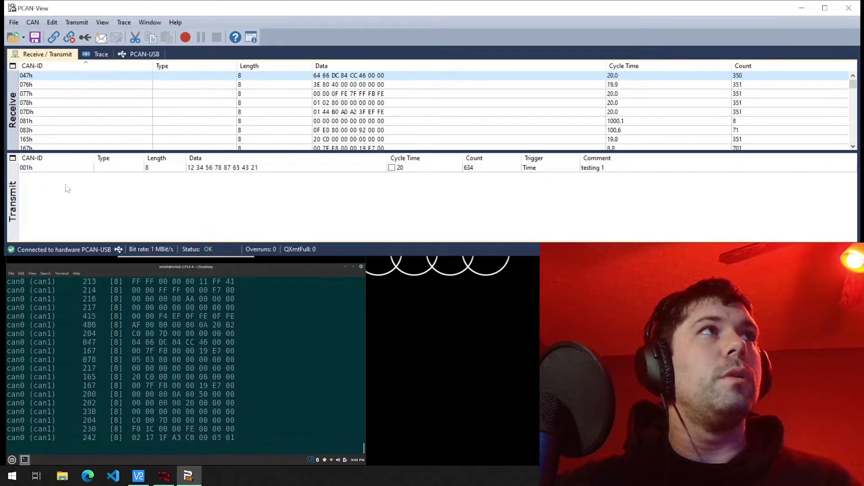
{"action": "right_click", "coordinate": [59, 81]}
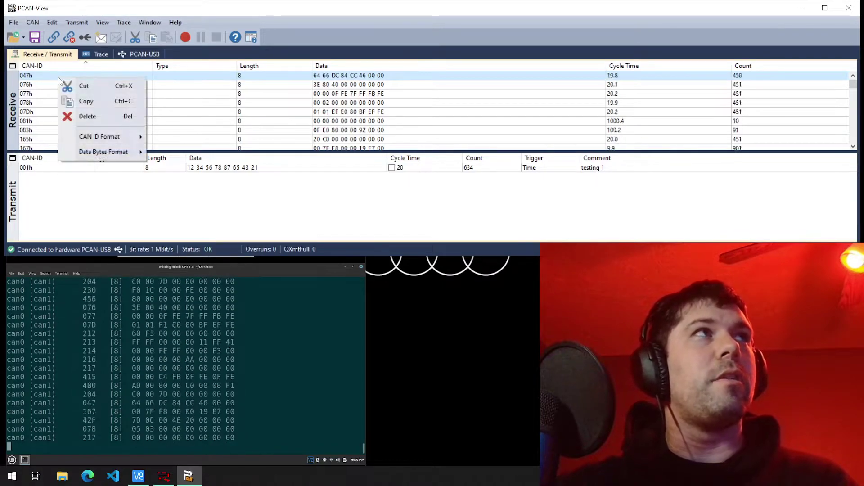
{"action": "left_click", "coordinate": [88, 102]}
{"action": "right_click", "coordinate": [91, 184]}
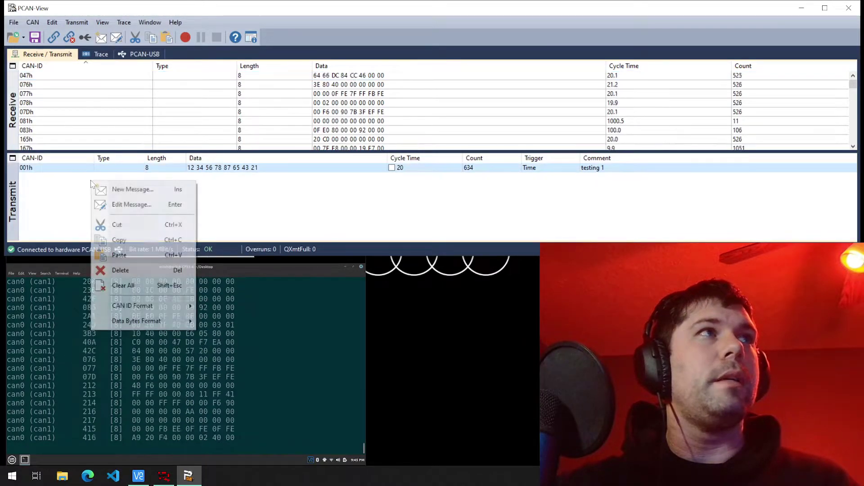
{"action": "left_click", "coordinate": [121, 254]}
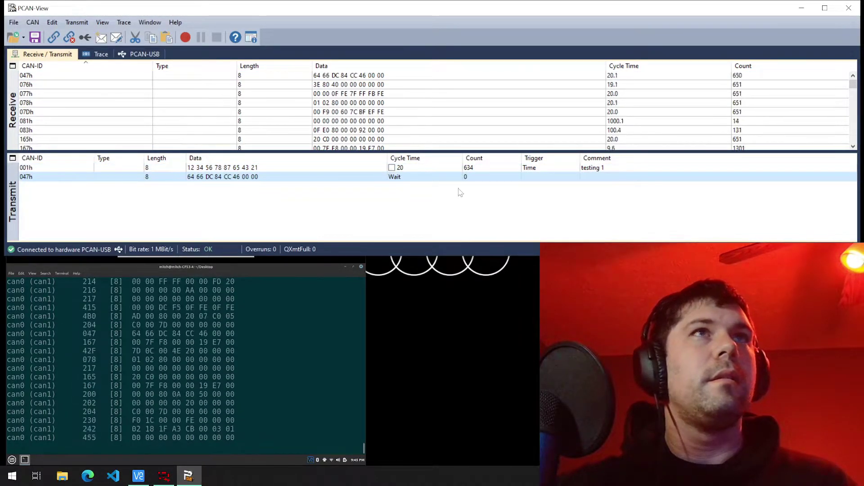
- Give transmit 047h a 20 ms cycle, Paused, comment 'ID 047'; save the list as example transmit.xmt
{"action": "double_click", "coordinate": [306, 180]}
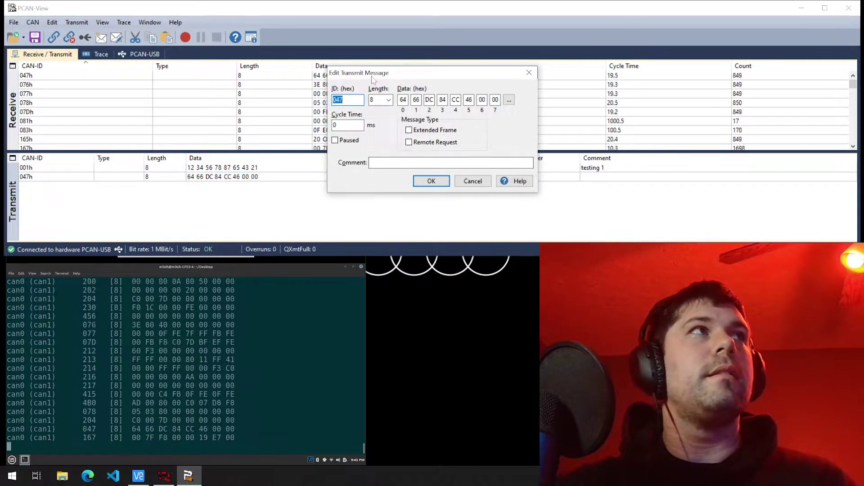
{"action": "left_click_drag", "start_coordinate": [379, 72], "coordinate": [265, 95]}
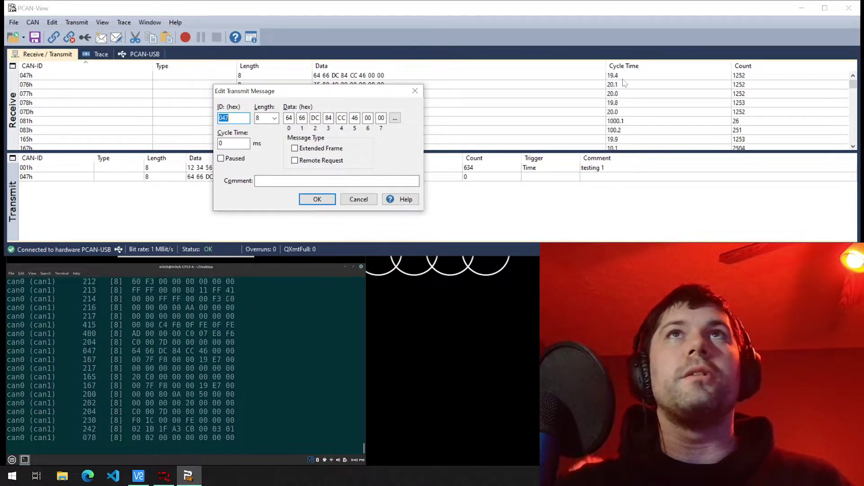
{"action": "double_click", "coordinate": [218, 143]}
{"action": "type", "text": "20"}
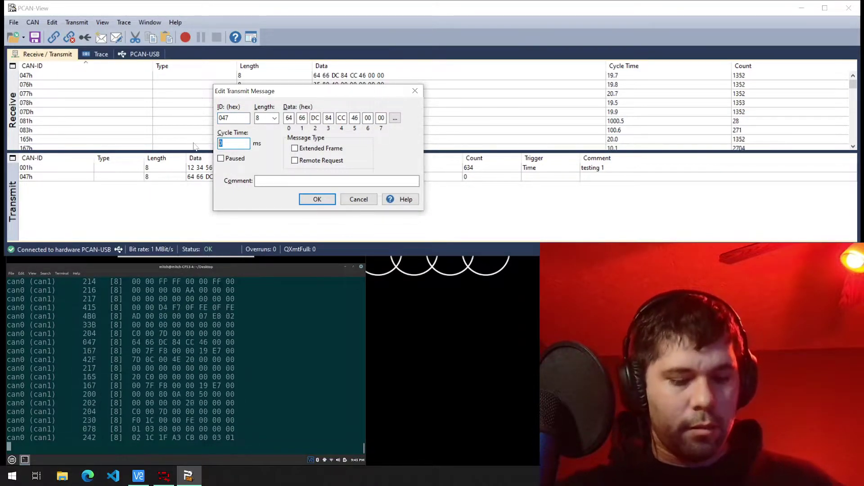
{"action": "left_click", "coordinate": [221, 158]}
{"action": "key", "text": "Tab"}
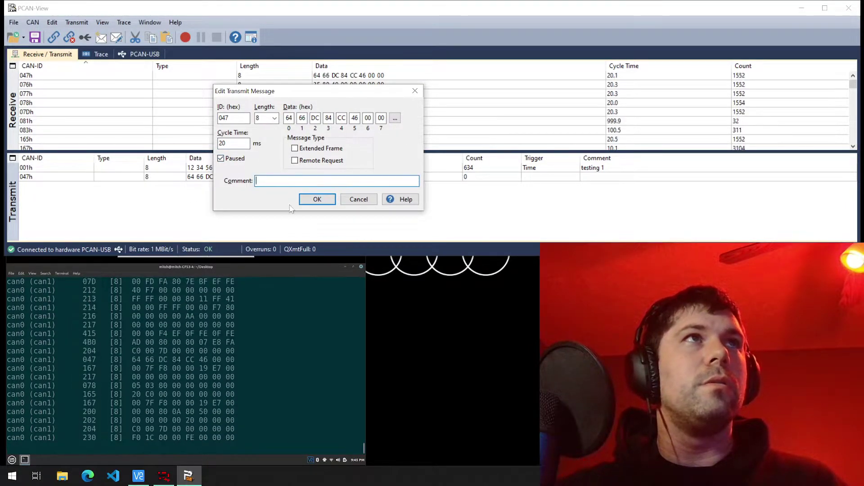
{"action": "type", "text": "ID 047"}
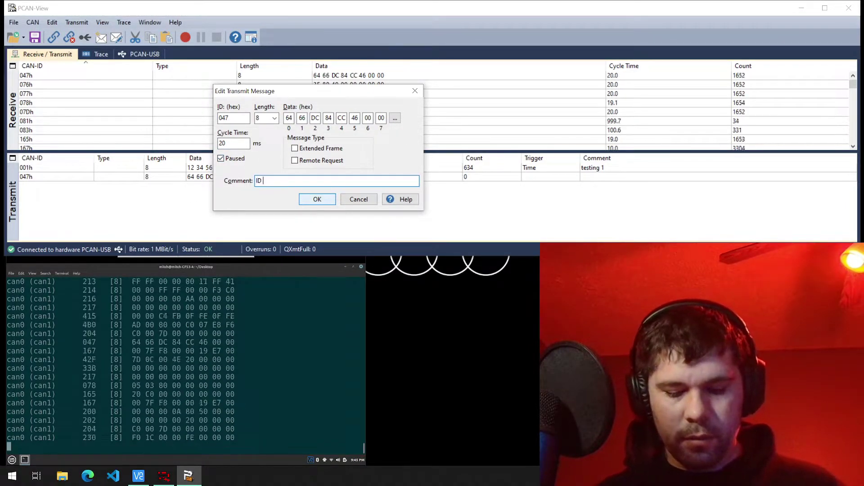
{"action": "left_click", "coordinate": [317, 200]}
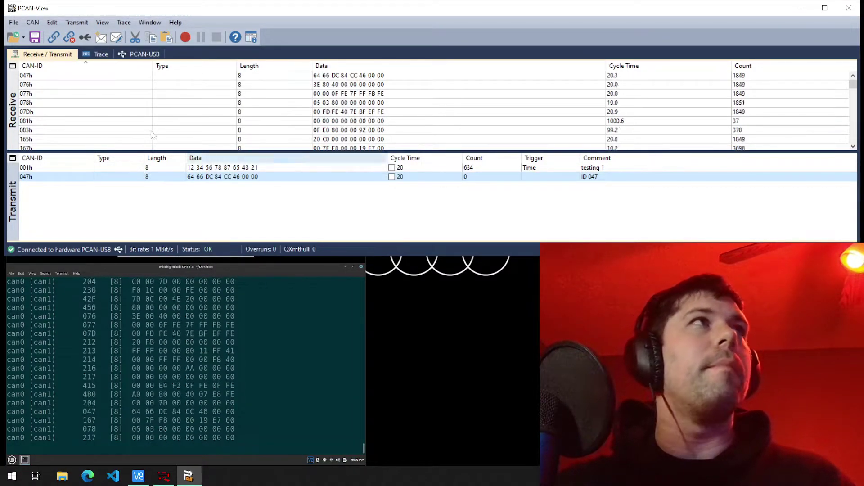
{"action": "left_click", "coordinate": [36, 39]}
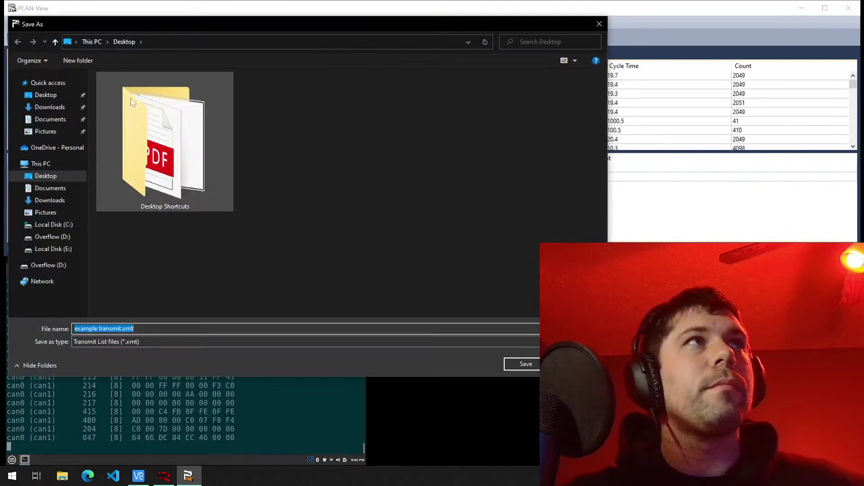
{"action": "left_click", "coordinate": [523, 362]}
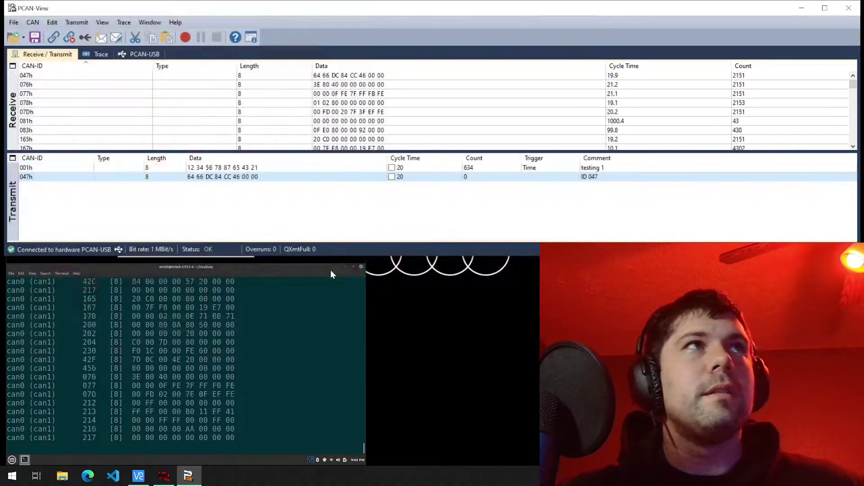
{"action": "left_click", "coordinate": [799, 12]}
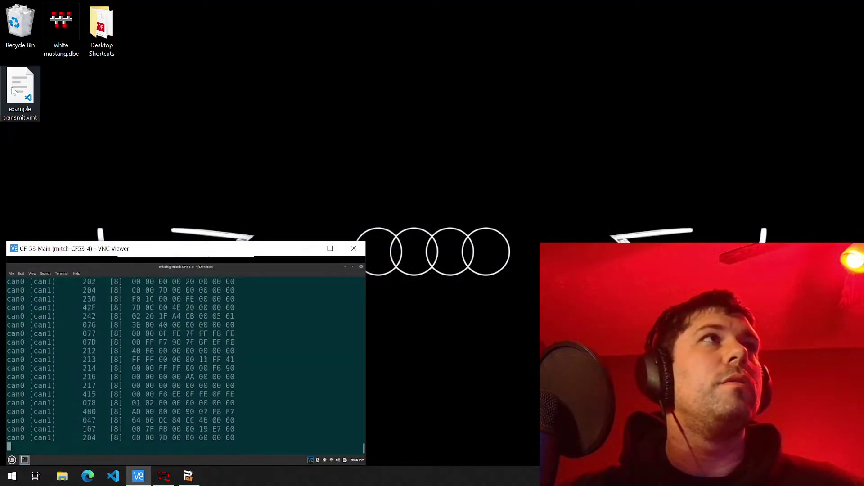
{"action": "left_click", "coordinate": [113, 476]}
{"action": "scroll", "coordinate": [367, 107], "scroll_direction": "down", "scroll_amount": 3}
{"action": "scroll", "coordinate": [367, 107], "scroll_direction": "up", "scroll_amount": 1}
{"action": "left_click_drag", "start_coordinate": [77, 129], "coordinate": [522, 131]}
{"action": "left_click", "coordinate": [150, 128]}
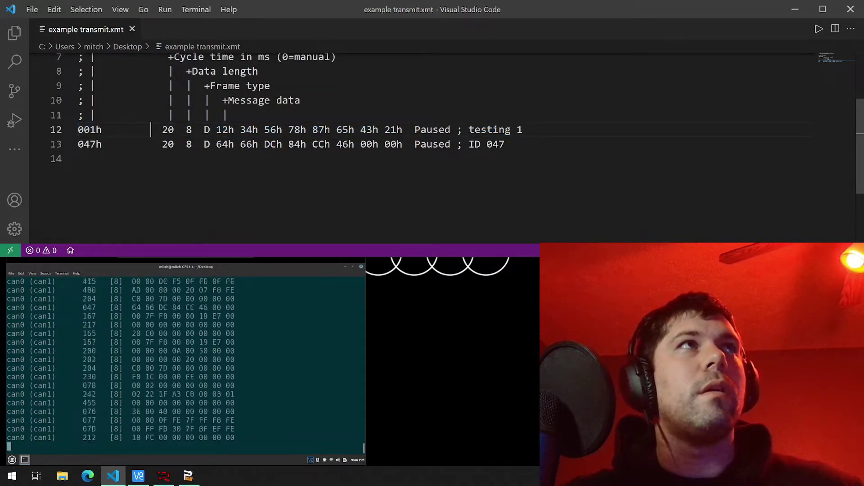
{"action": "scroll", "coordinate": [150, 135], "scroll_direction": "up", "scroll_amount": 1}
{"action": "scroll", "coordinate": [150, 135], "scroll_direction": "down", "scroll_amount": 1}
{"action": "left_click_drag", "start_coordinate": [162, 130], "coordinate": [414, 130]}
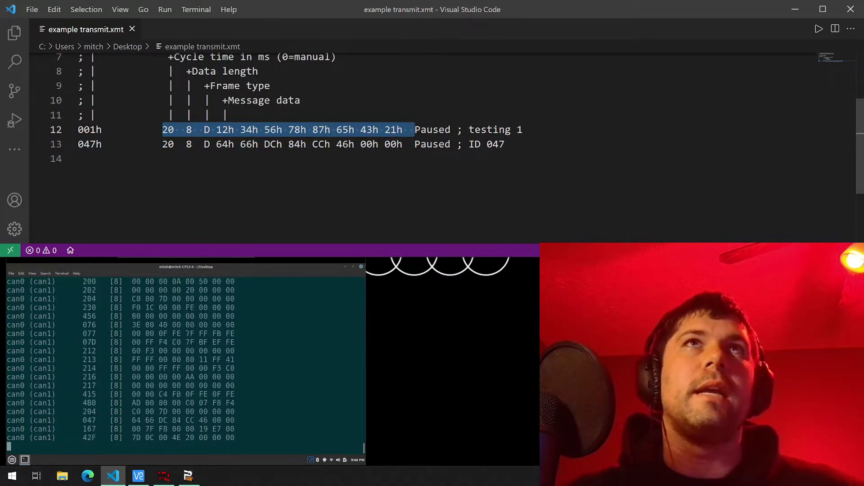
{"action": "left_click_drag", "start_coordinate": [475, 130], "coordinate": [500, 130]}
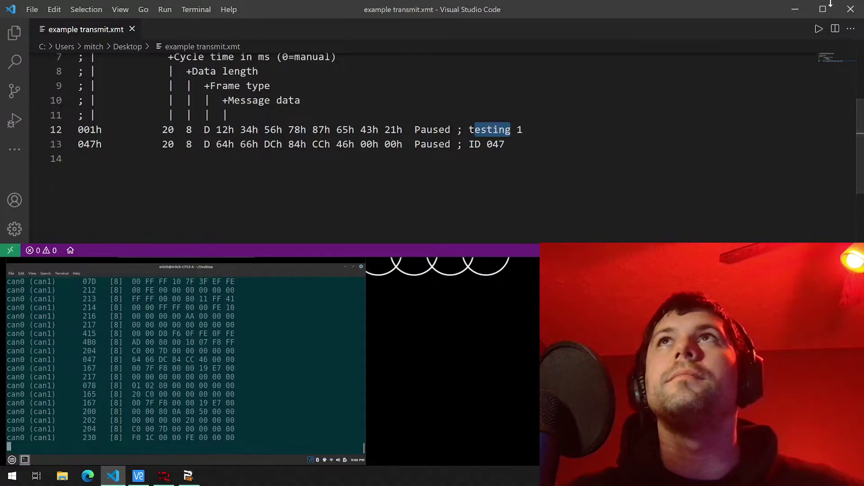
{"action": "left_click", "coordinate": [850, 9]}
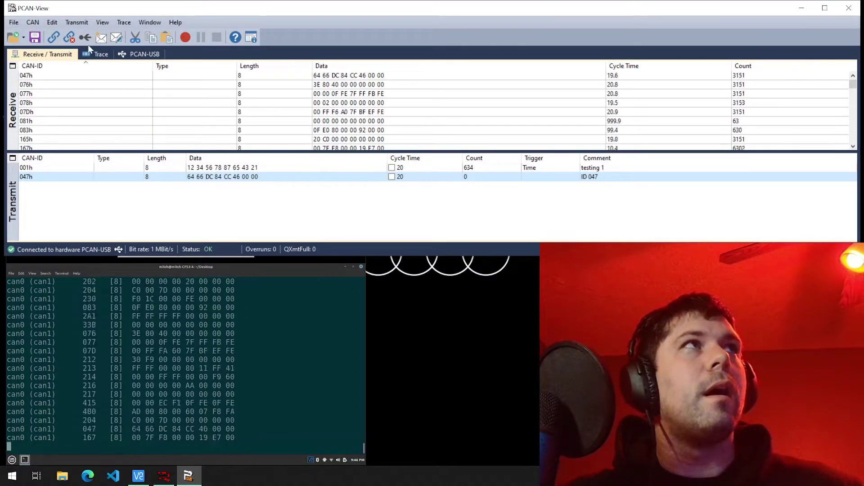
- Record a trace in the Trace tab with one pause and resume, then save it as trace file.trc
{"action": "left_click", "coordinate": [97, 55]}
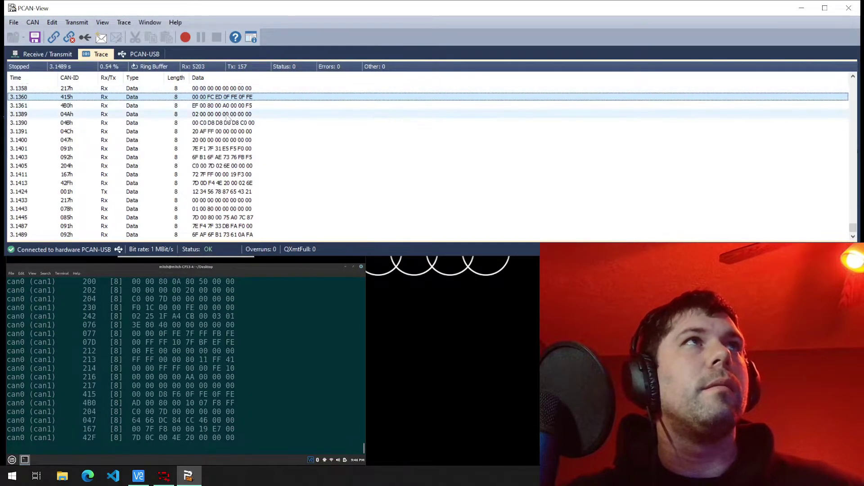
{"action": "left_click", "coordinate": [184, 37]}
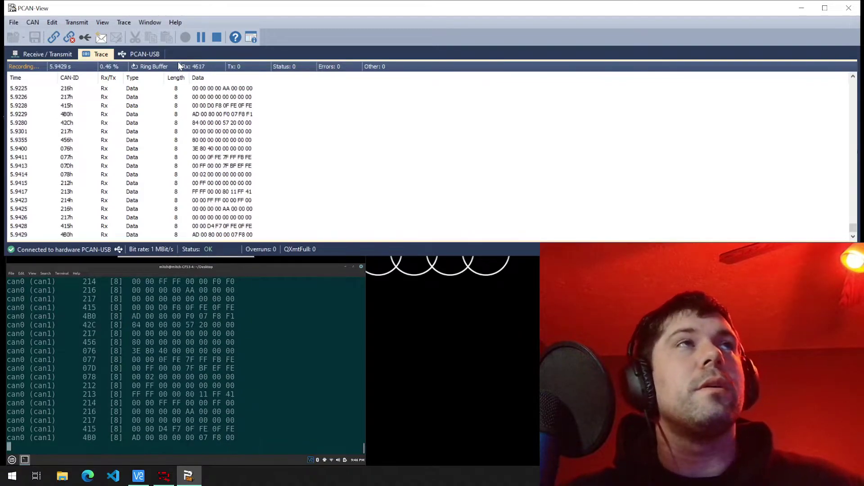
{"action": "left_click", "coordinate": [202, 39]}
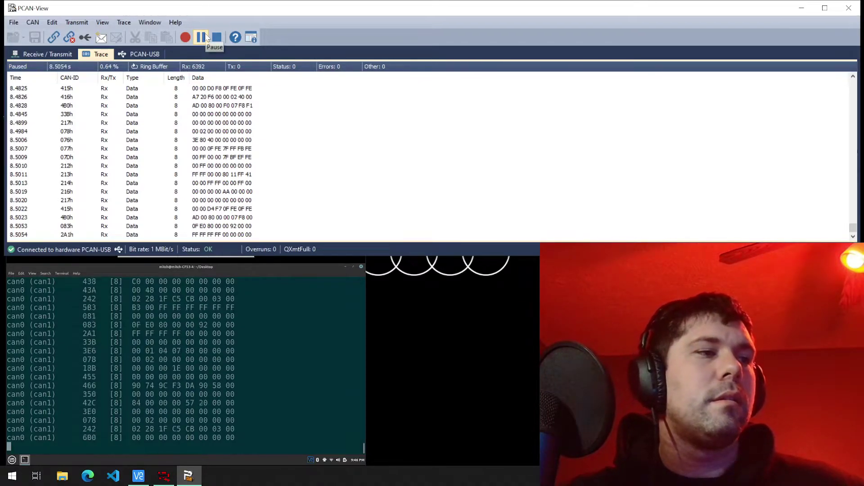
{"action": "left_click", "coordinate": [205, 37]}
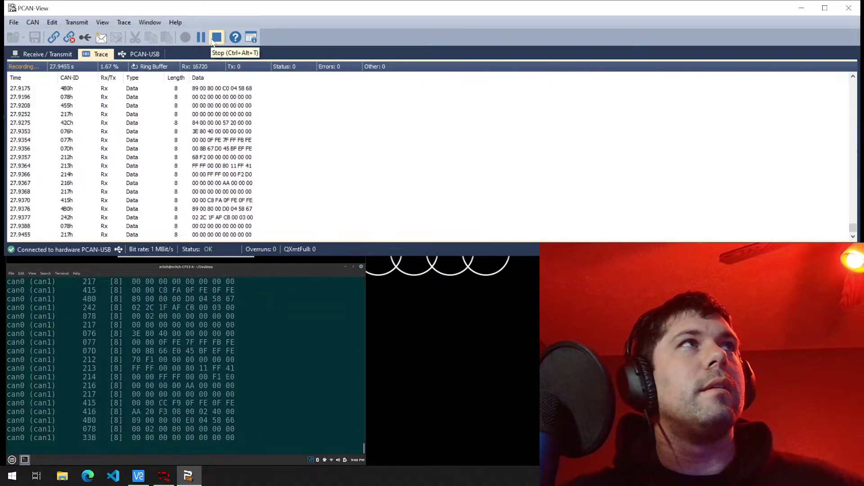
{"action": "left_click", "coordinate": [212, 41]}
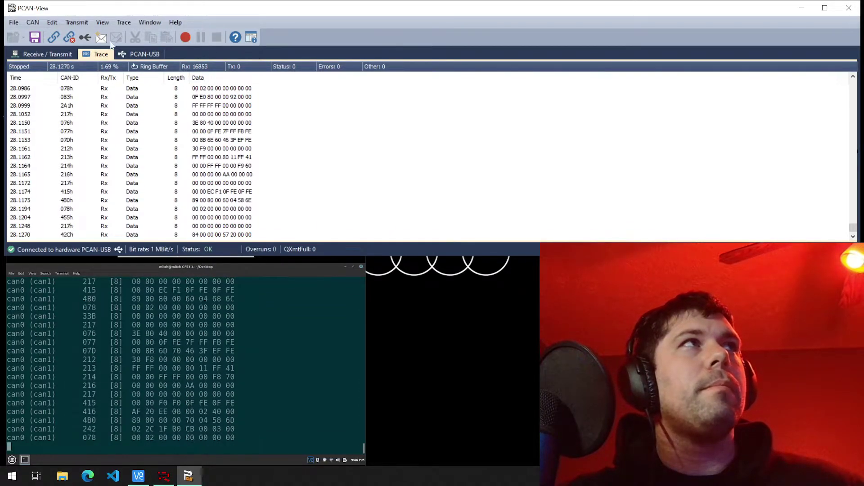
{"action": "left_click", "coordinate": [32, 37]}
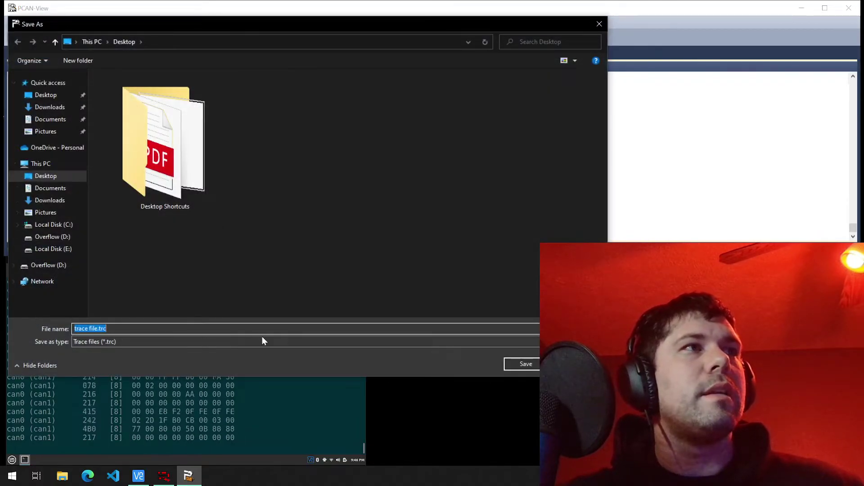
{"action": "left_click", "coordinate": [536, 364]}
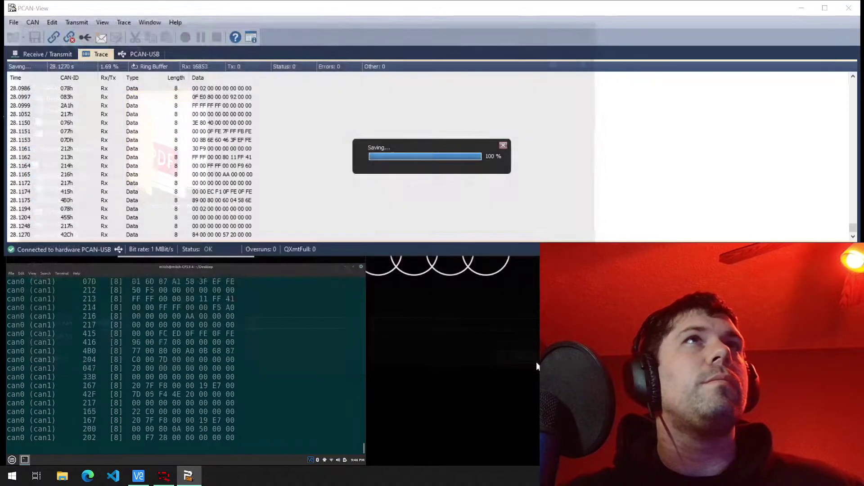
- Open trace file.trc from the desktop in Visual Studio Code and scroll through its Rx frames
{"action": "left_click", "coordinate": [801, 7]}
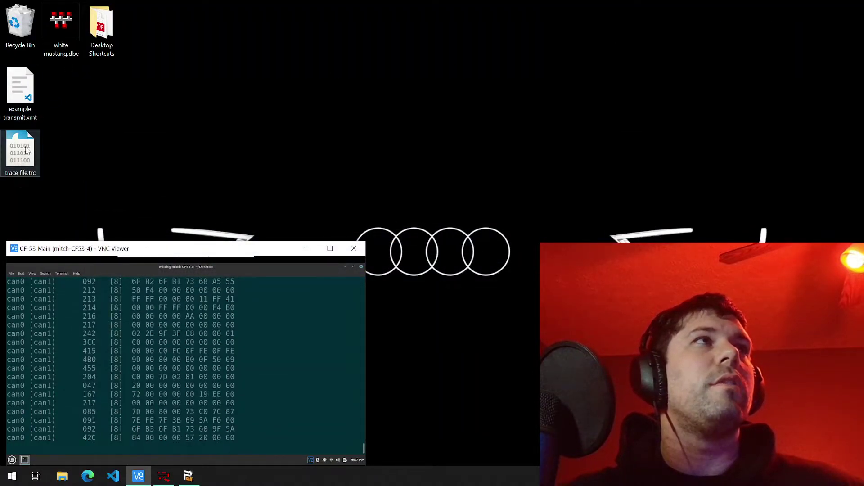
{"action": "right_click", "coordinate": [25, 145]}
{"action": "left_click", "coordinate": [72, 166]}
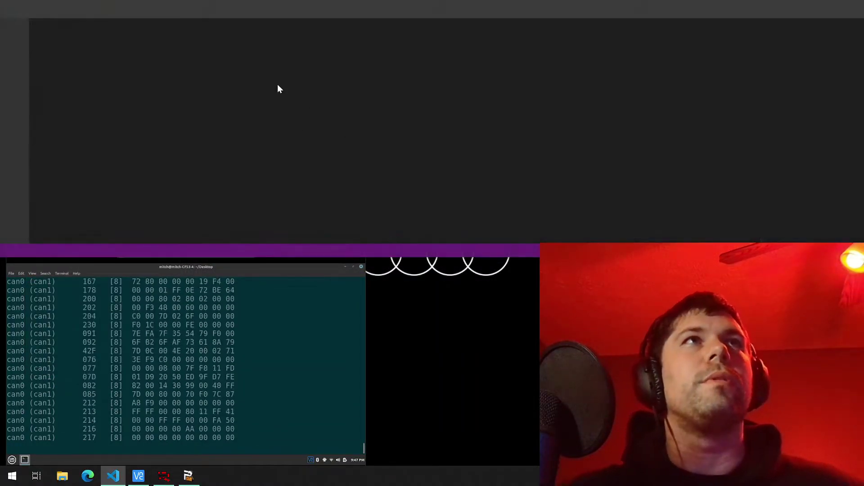
{"action": "scroll", "coordinate": [241, 67], "scroll_direction": "down", "scroll_amount": 3}
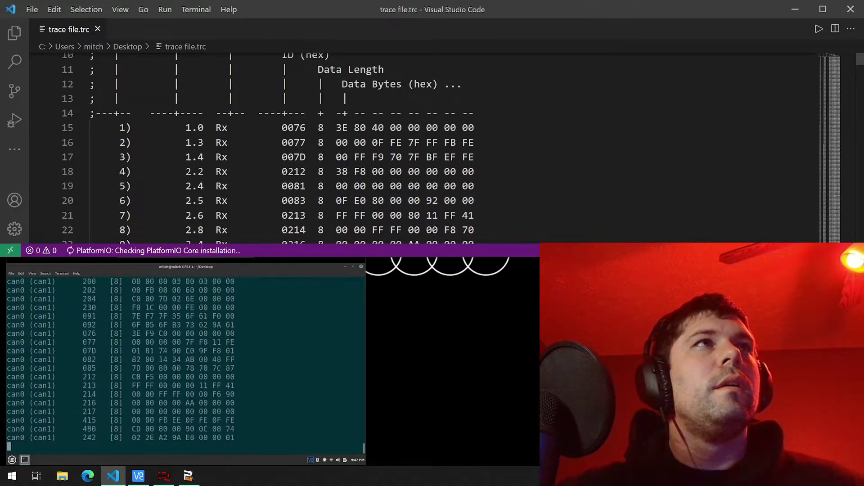
{"action": "scroll", "coordinate": [423, 149], "scroll_direction": "up", "scroll_amount": 2}
{"action": "scroll", "coordinate": [423, 149], "scroll_direction": "down", "scroll_amount": 5}
{"action": "scroll", "coordinate": [423, 149], "scroll_direction": "down", "scroll_amount": 20}
{"action": "scroll", "coordinate": [423, 149], "scroll_direction": "down", "scroll_amount": 15}
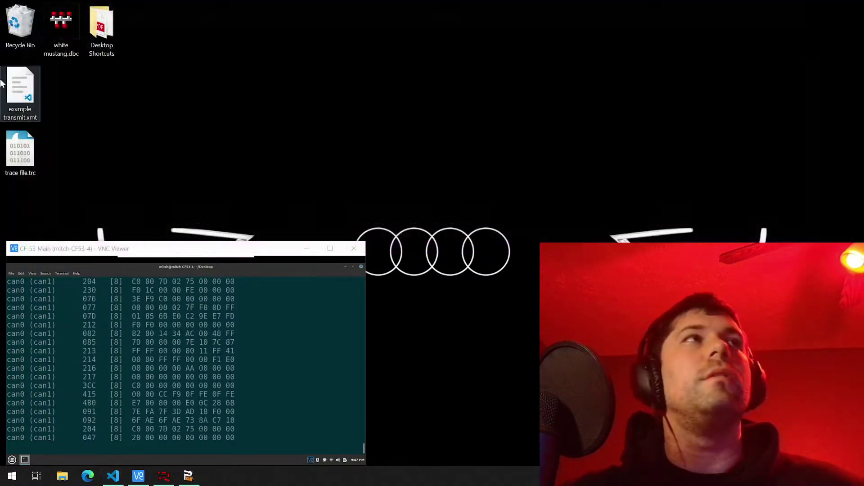
- Close VS Code, delete trace file.trc, and return to PCAN-View's Receive / Transmit page
{"action": "left_click", "coordinate": [850, 9]}
{"action": "right_click", "coordinate": [26, 157]}
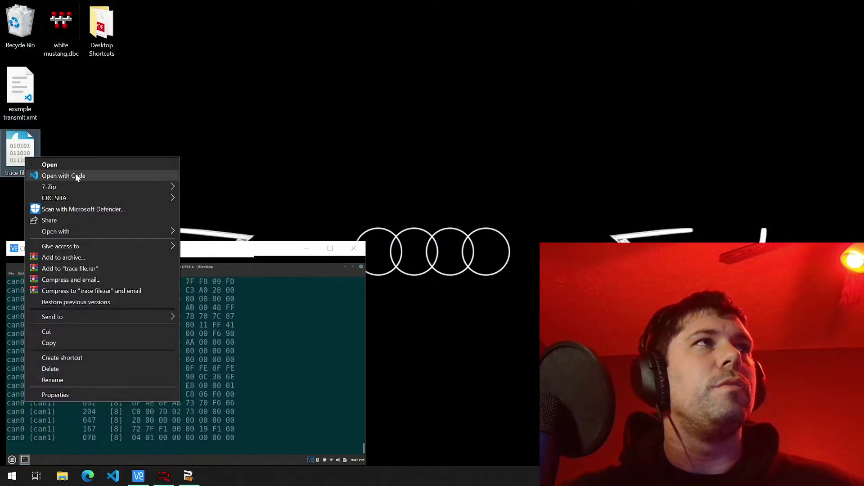
{"action": "left_click", "coordinate": [93, 369]}
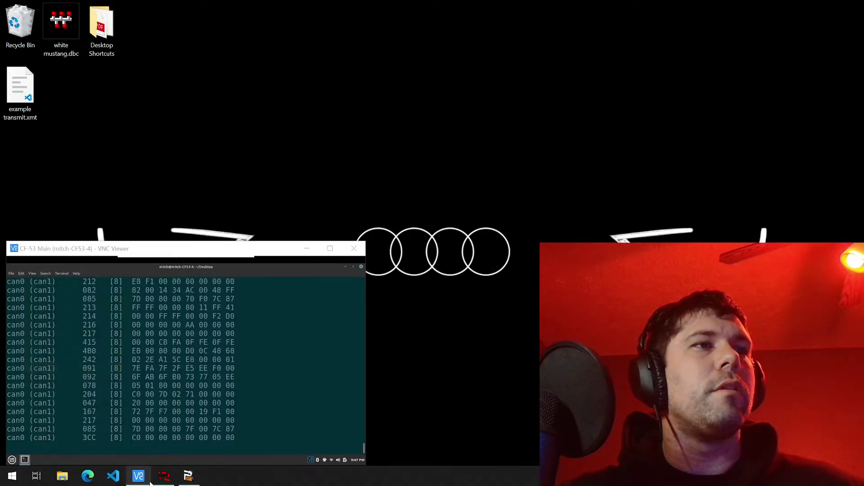
{"action": "left_click", "coordinate": [188, 475]}
{"action": "left_click", "coordinate": [47, 54]}
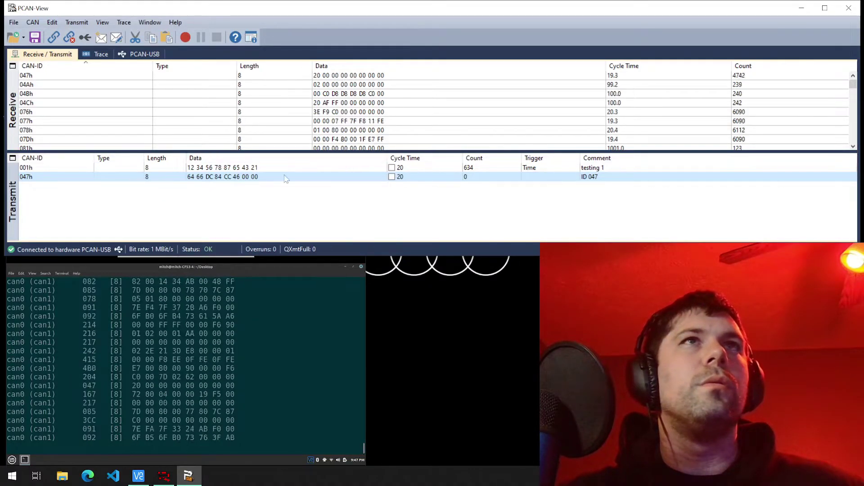
- Change transmit message 047h to ID 002h with a 2 ms cycle and Paused unticked
{"action": "double_click", "coordinate": [312, 177]}
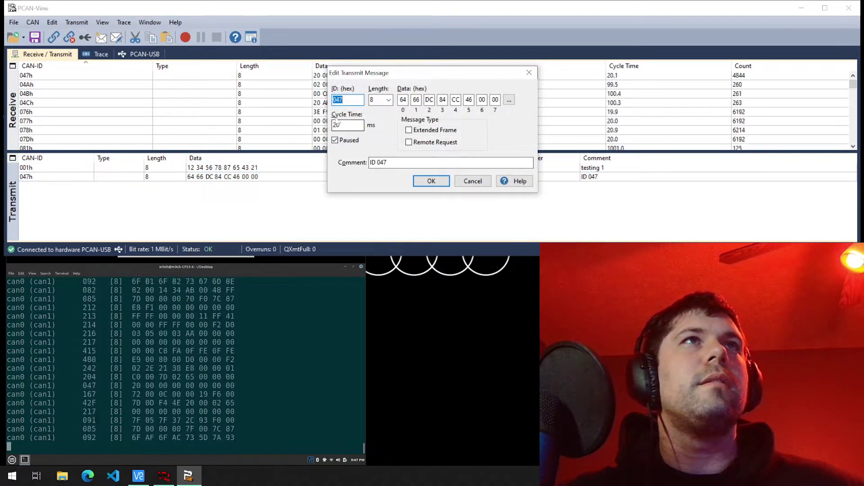
{"action": "double_click", "coordinate": [346, 125]}
{"action": "type", "text": "2"}
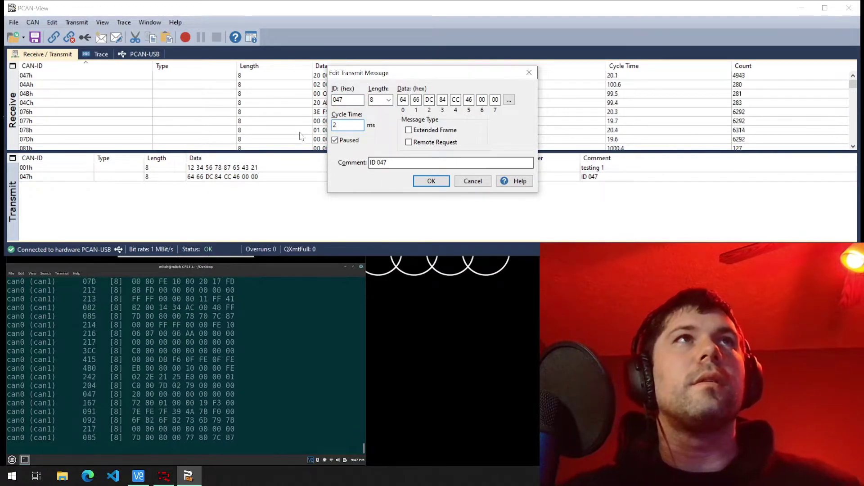
{"action": "left_click", "coordinate": [335, 140]}
{"action": "key", "text": "Tab"}
{"action": "key", "text": "Tab"}
{"action": "key", "text": "Tab"}
{"action": "key", "text": "Tab"}
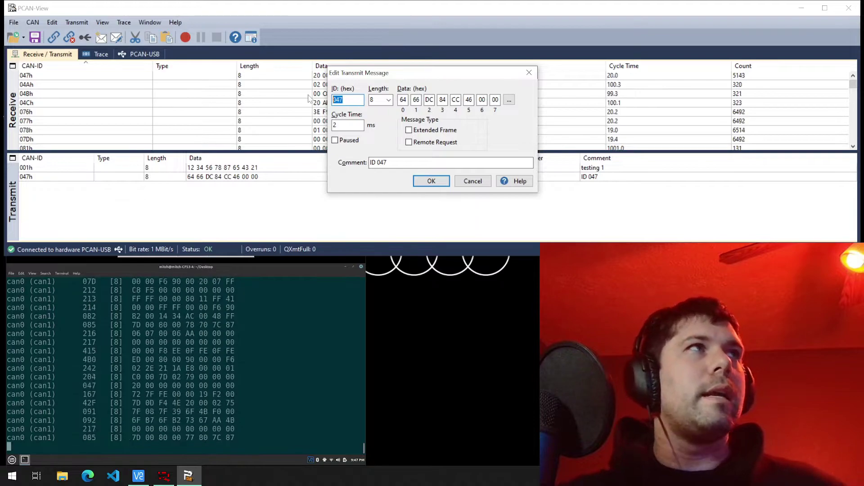
{"action": "type", "text": "0023"}
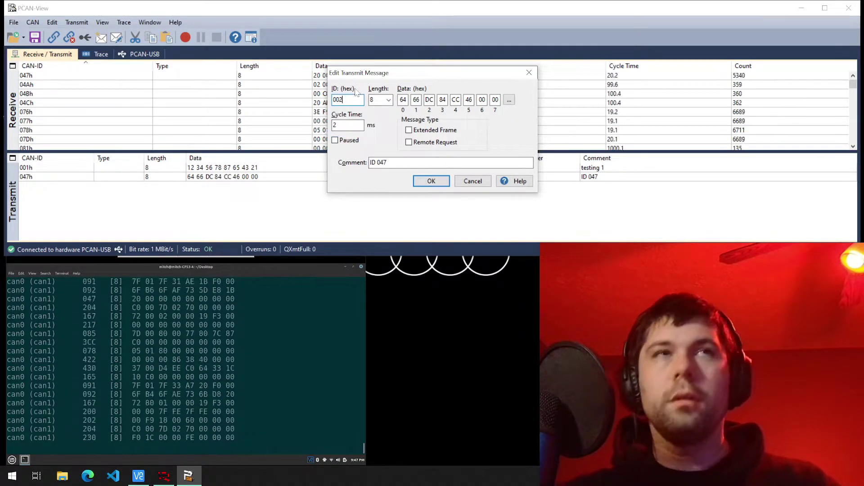
{"action": "left_click", "coordinate": [431, 181]}
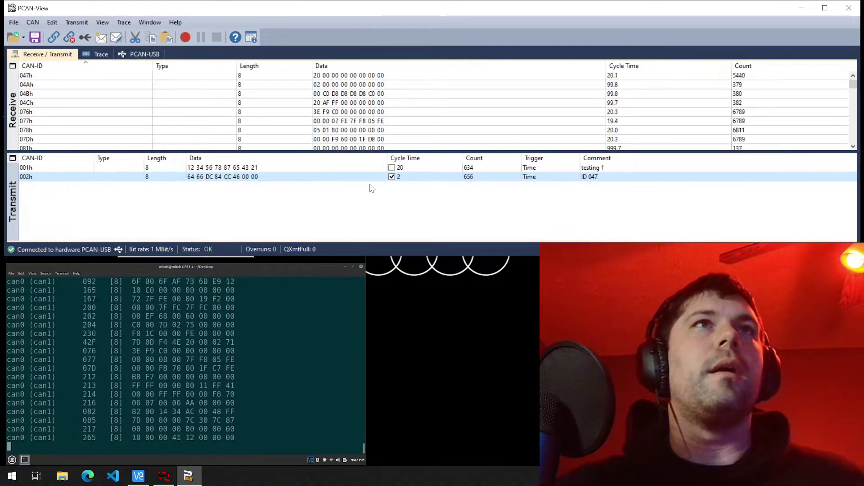
- Record a brief Rx/Tx trace, save it to the Desktop as trace file.trc, and minimize PCAN-View
{"action": "left_click", "coordinate": [98, 54]}
{"action": "left_click", "coordinate": [185, 38]}
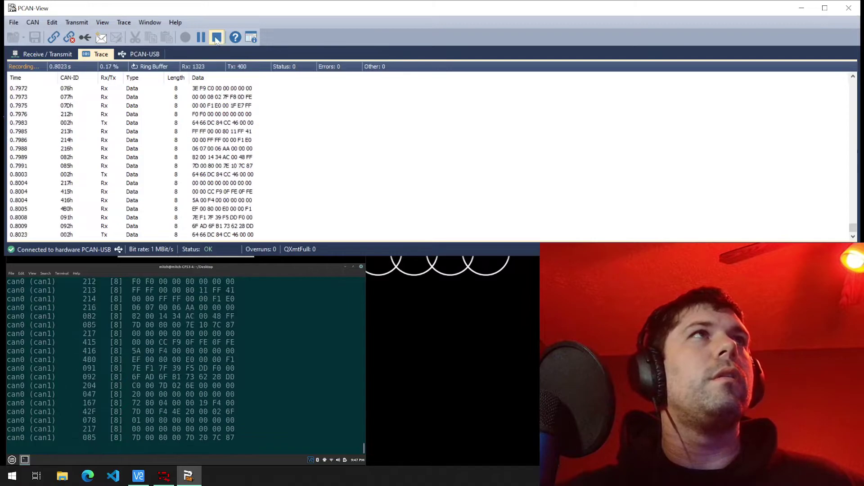
{"action": "left_click", "coordinate": [216, 38]}
{"action": "left_click", "coordinate": [34, 37]}
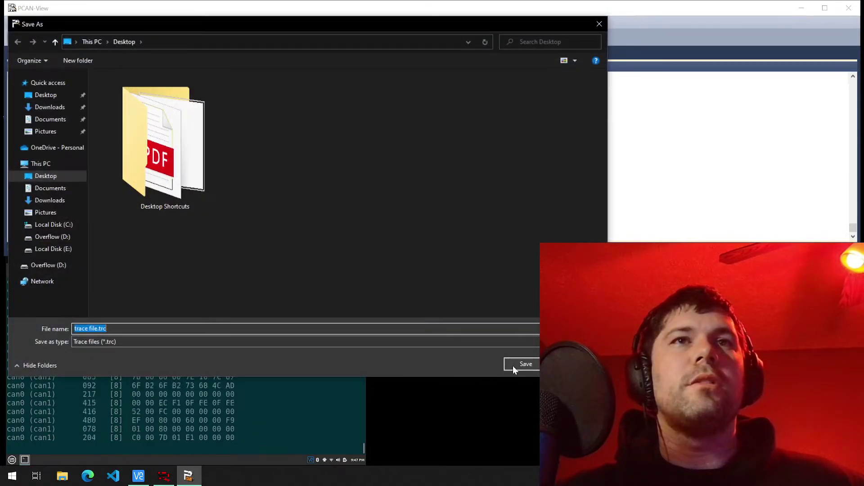
{"action": "left_click", "coordinate": [513, 365]}
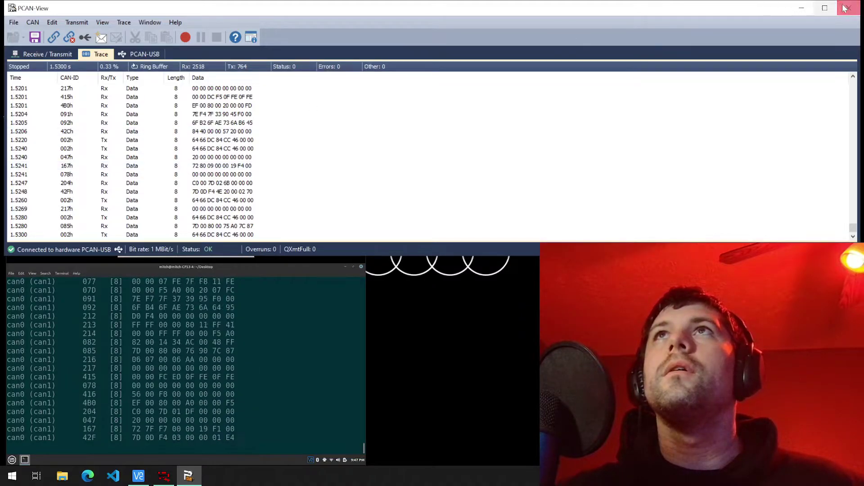
{"action": "left_click", "coordinate": [802, 8]}
- Open trace file.trc in Visual Studio Code and select the transmitted 0002 message on line 20
{"action": "right_click", "coordinate": [23, 154]}
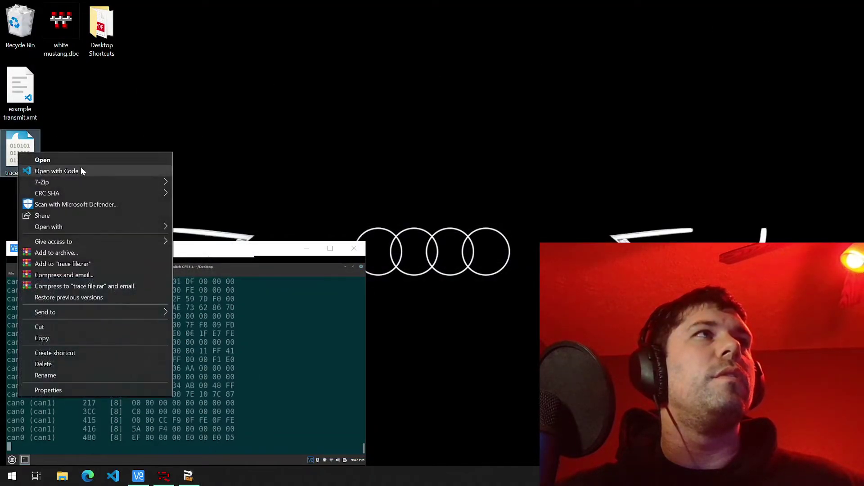
{"action": "left_click", "coordinate": [81, 166]}
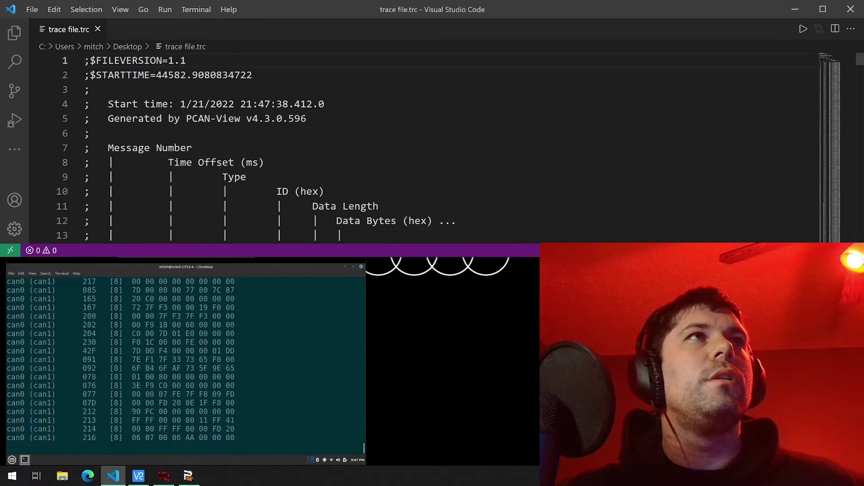
{"action": "scroll", "coordinate": [270, 148], "scroll_direction": "down", "scroll_amount": 6}
{"action": "left_click_drag", "start_coordinate": [132, 152], "coordinate": [319, 151]}
{"action": "left_click_drag", "start_coordinate": [426, 151], "coordinate": [229, 152]}
{"action": "scroll", "coordinate": [216, 152], "scroll_direction": "up", "scroll_amount": 4}
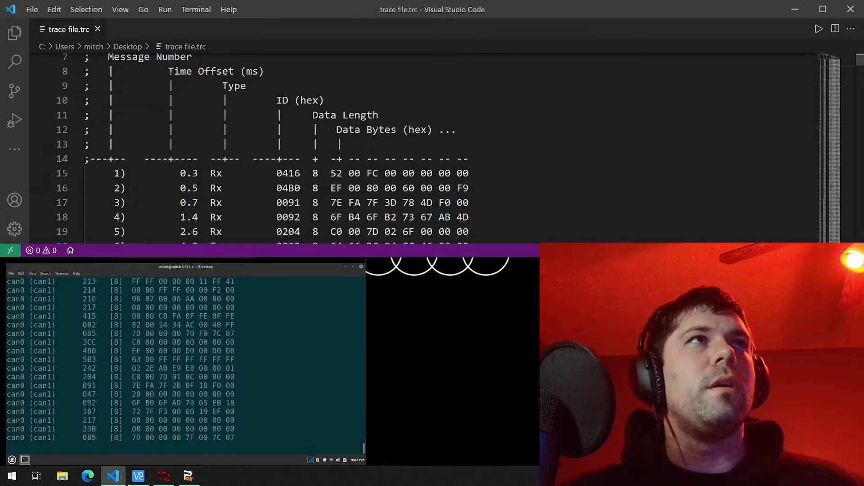
{"action": "scroll", "coordinate": [217, 152], "scroll_direction": "down", "scroll_amount": 1}
{"action": "left_click_drag", "start_coordinate": [205, 200], "coordinate": [83, 195]}
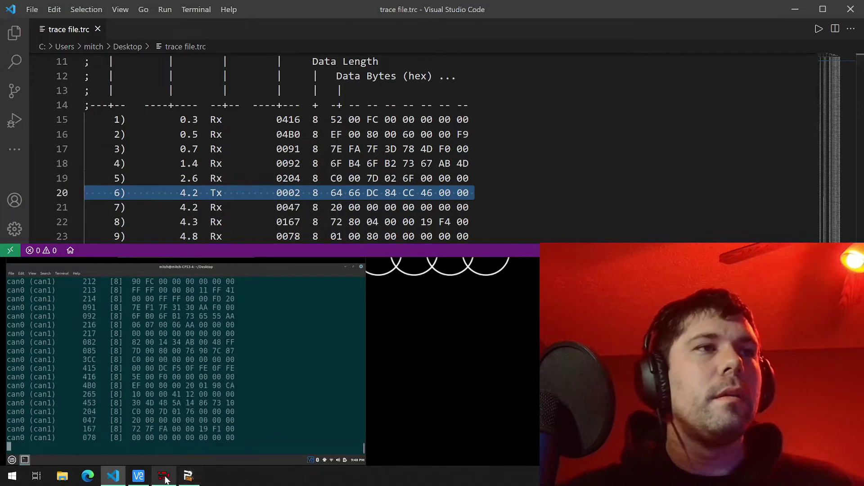
- Back in PCAN-View, enter 9999999 as the Trace menu's buffer size
{"action": "left_click", "coordinate": [187, 477]}
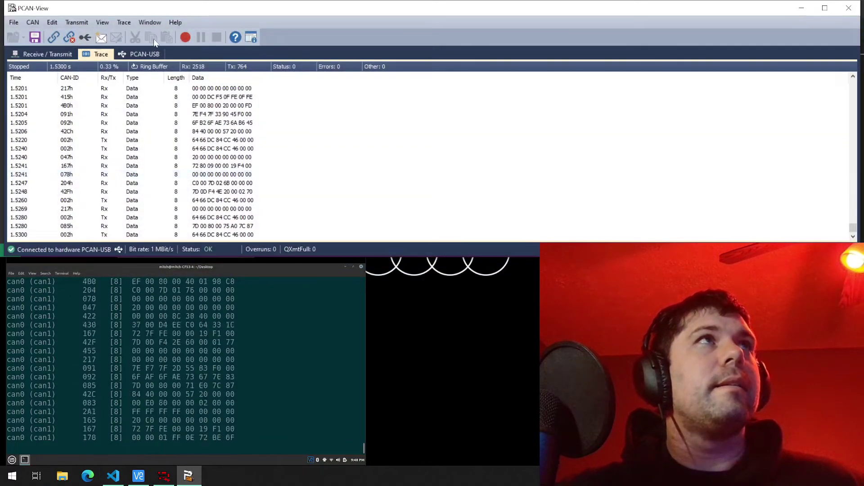
{"action": "left_click", "coordinate": [150, 22]}
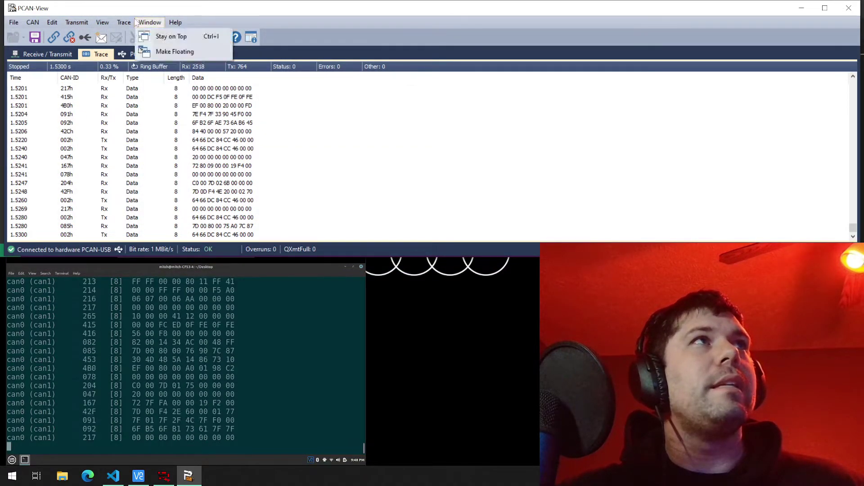
{"action": "mouse_move", "coordinate": [124, 24]}
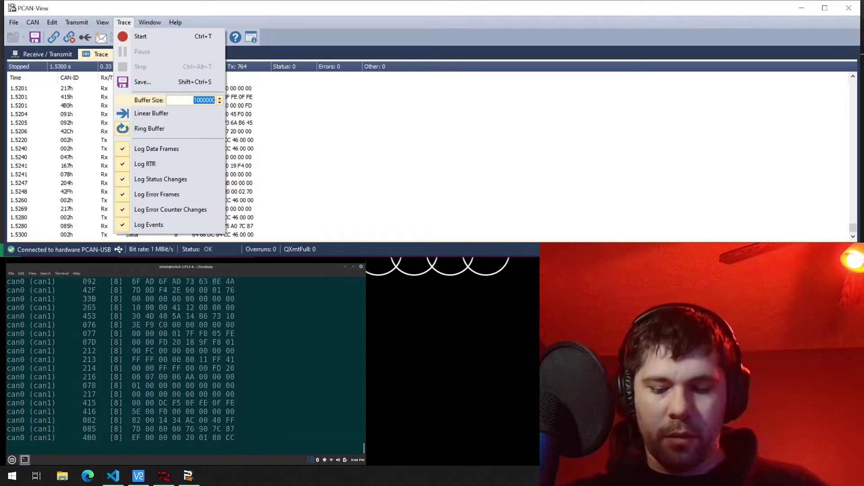
{"action": "type", "text": "9999999"}
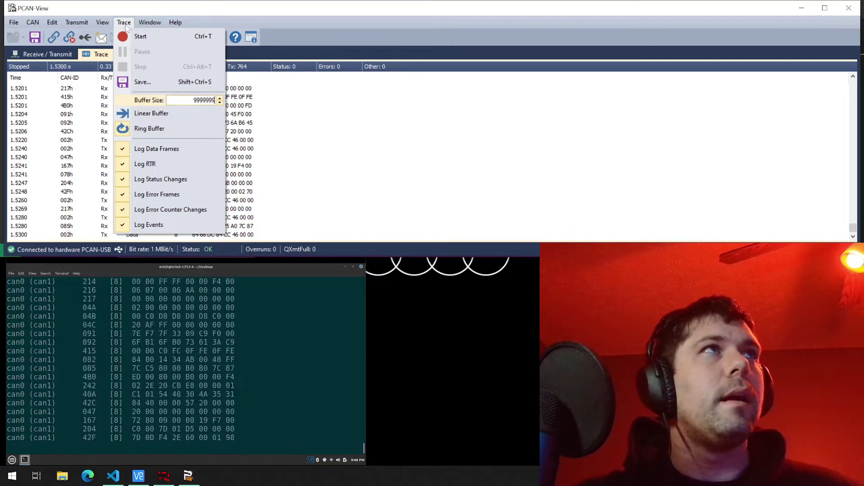
- Close the Trace menu keeping the new buffer size, then show the PCAN-USB device information page
{"action": "left_click", "coordinate": [103, 16]}
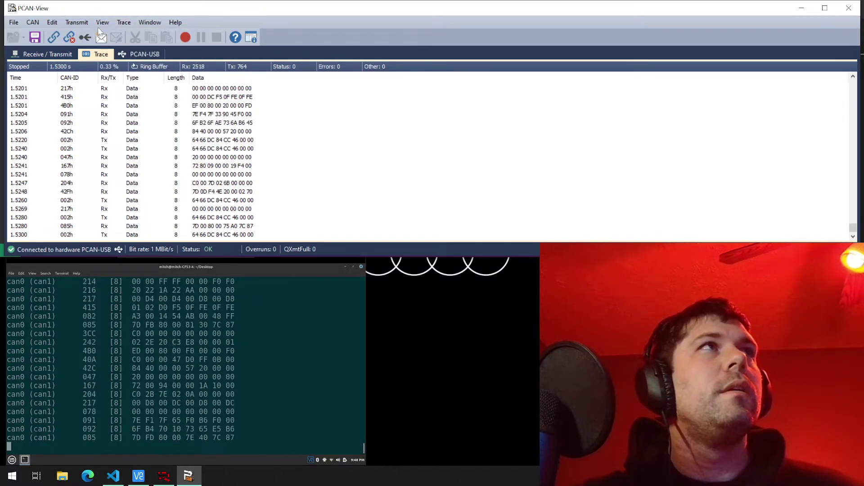
{"action": "left_click", "coordinate": [99, 23]}
{"action": "mouse_move", "coordinate": [82, 21]}
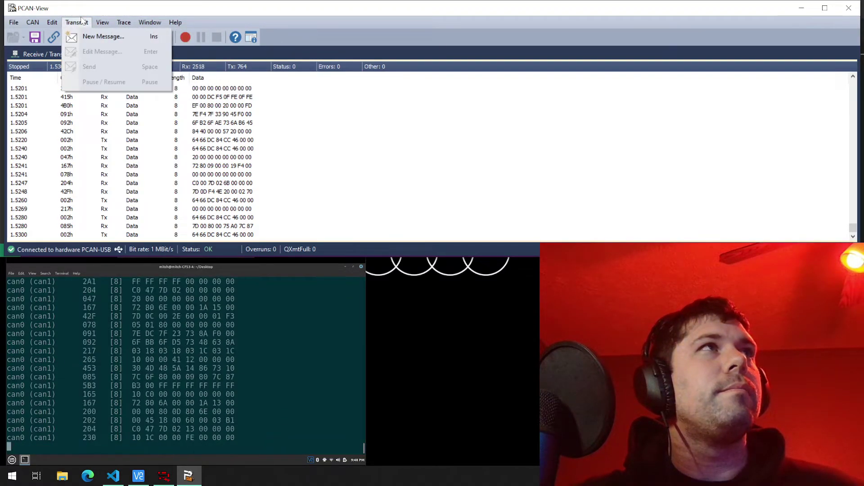
{"action": "mouse_move", "coordinate": [121, 26]}
{"action": "left_click", "coordinate": [146, 9]}
{"action": "left_click", "coordinate": [144, 54]}
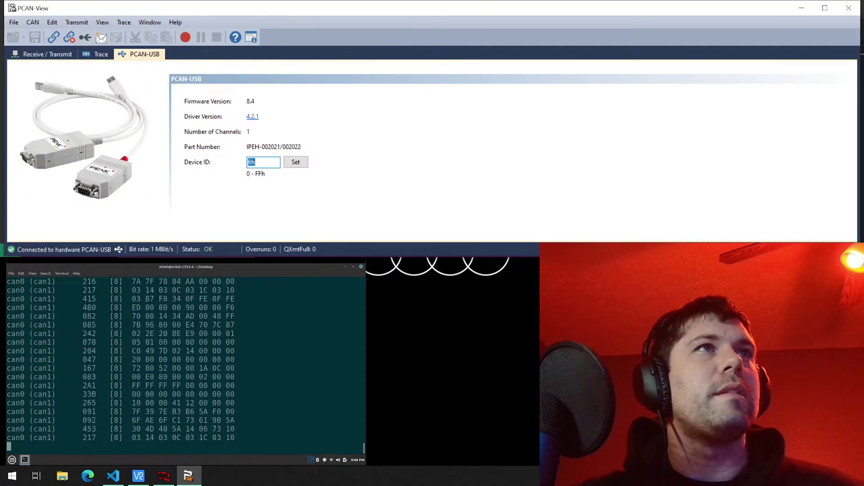
- Browse the Transmit menu, the File > Settings submenus and the Help menu
{"action": "left_click", "coordinate": [73, 22]}
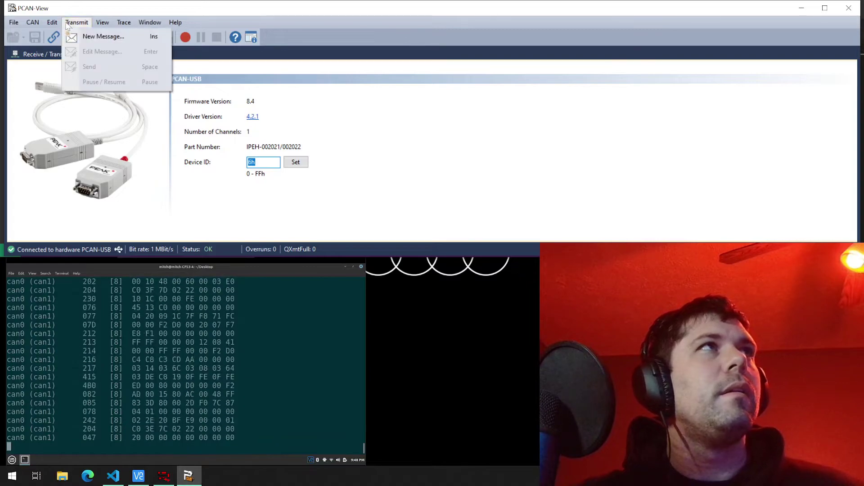
{"action": "mouse_move", "coordinate": [13, 23]}
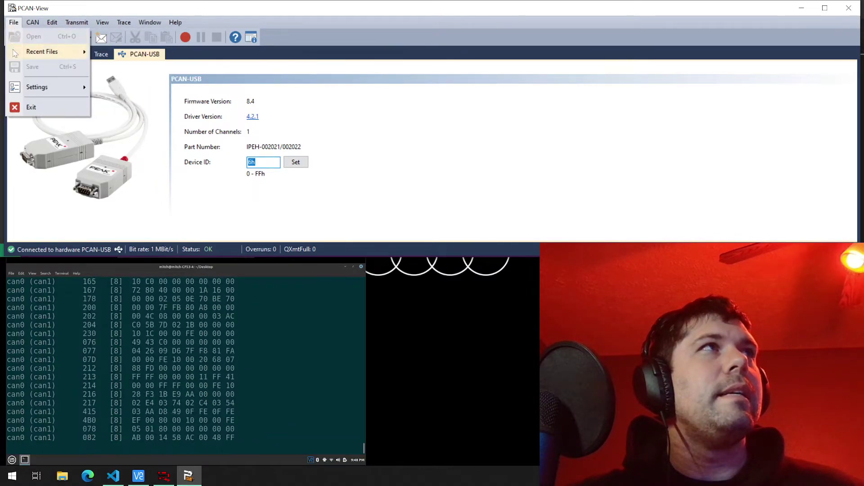
{"action": "mouse_move", "coordinate": [24, 55]}
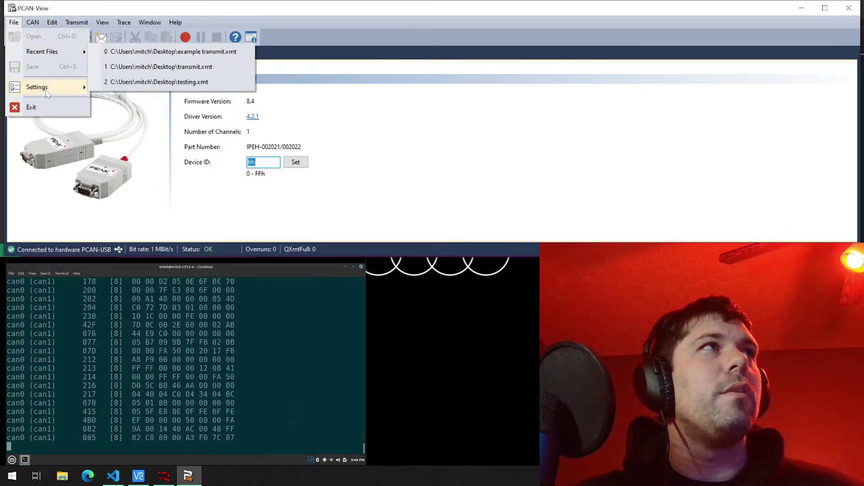
{"action": "mouse_move", "coordinate": [67, 87]}
{"action": "mouse_move", "coordinate": [128, 94]}
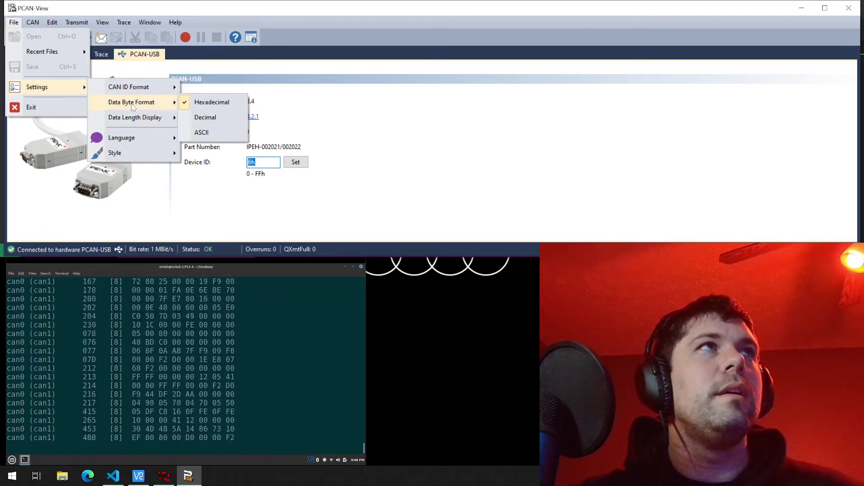
{"action": "mouse_move", "coordinate": [137, 125]}
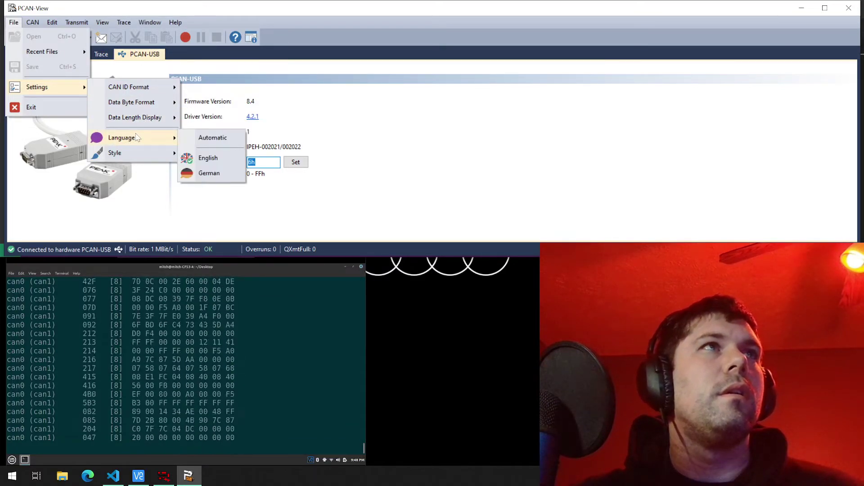
{"action": "mouse_move", "coordinate": [146, 152]}
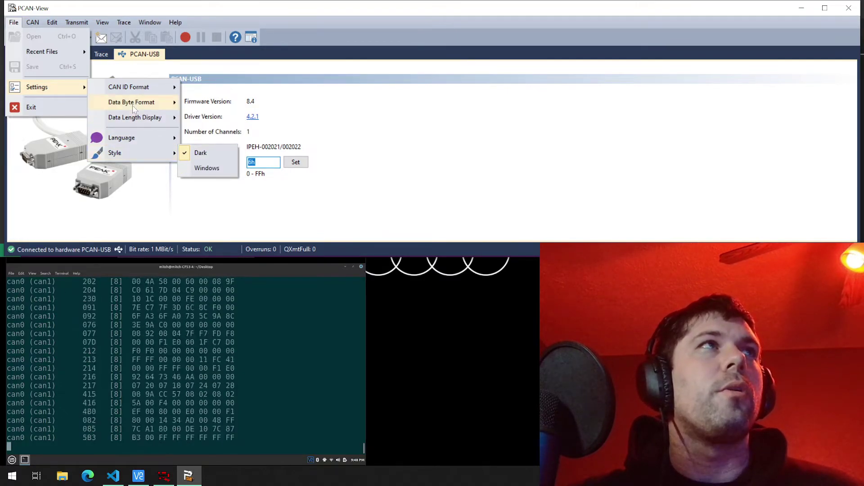
- Turn on Window > Stay on Top for PCAN-View, then minimize and restore it
{"action": "mouse_move", "coordinate": [52, 22]}
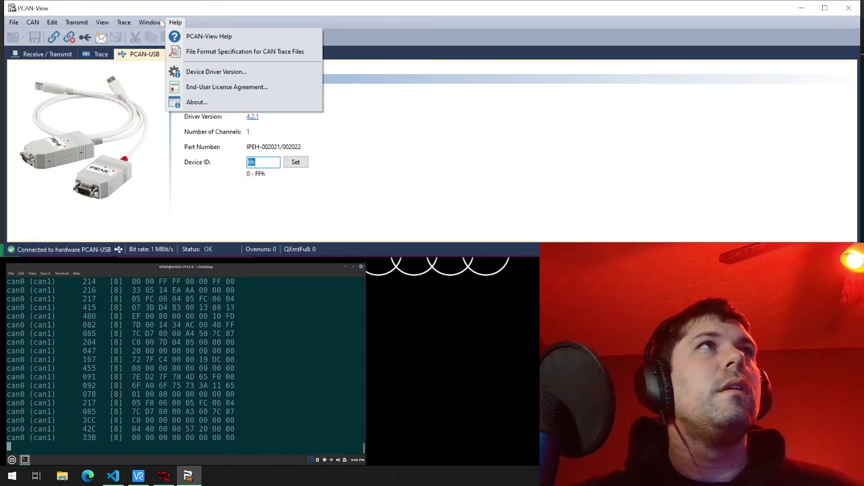
{"action": "mouse_move", "coordinate": [151, 22]}
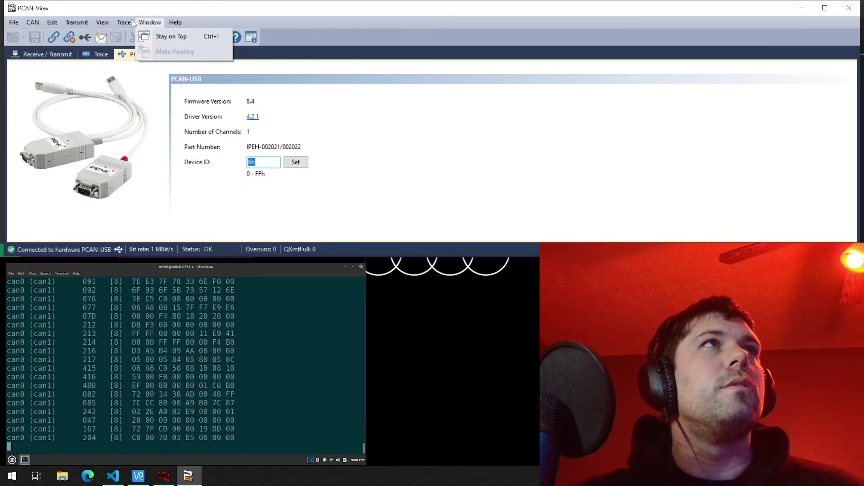
{"action": "left_click", "coordinate": [162, 37]}
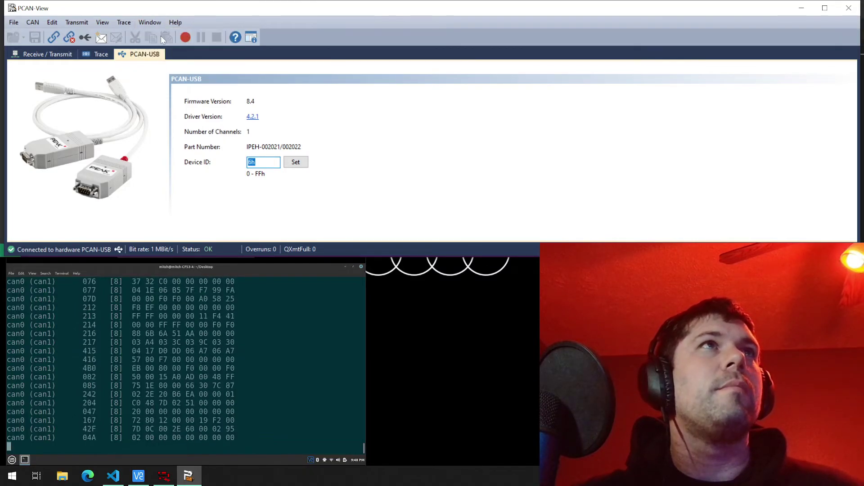
{"action": "left_click", "coordinate": [805, 11]}
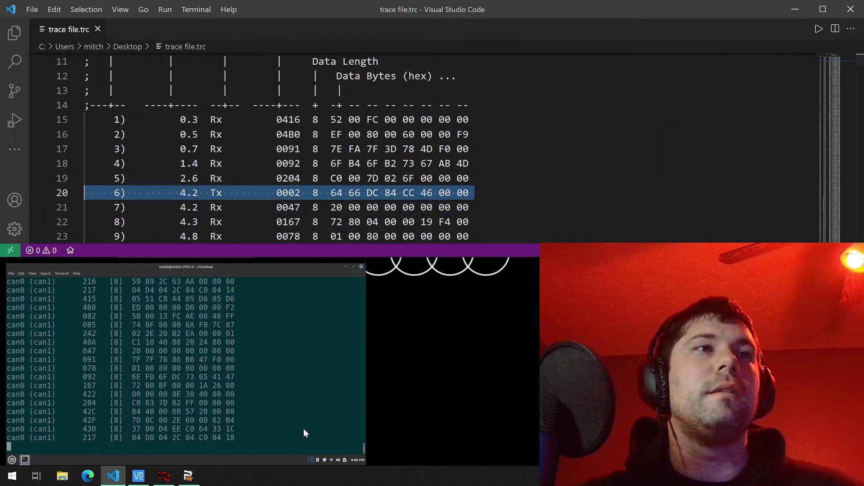
{"action": "left_click", "coordinate": [188, 476]}
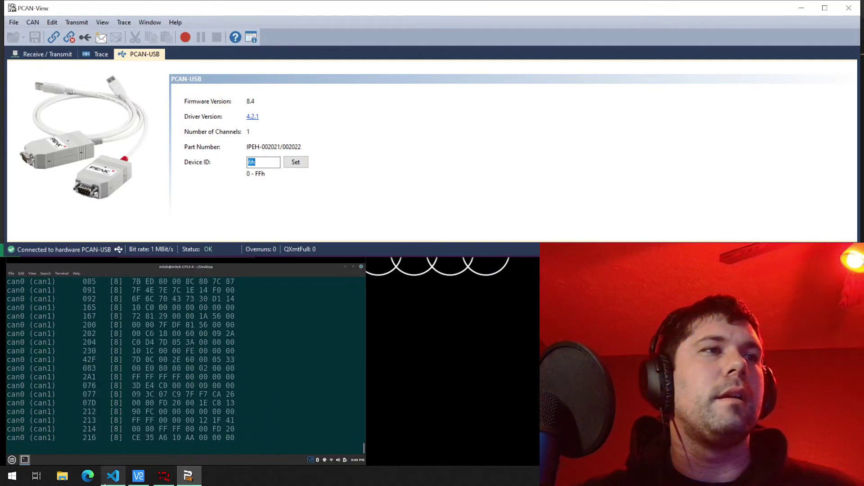
- Toggle Stay on Top again, minimize PCAN-View and Edge, and close Visual Studio Code
{"action": "left_click", "coordinate": [98, 480]}
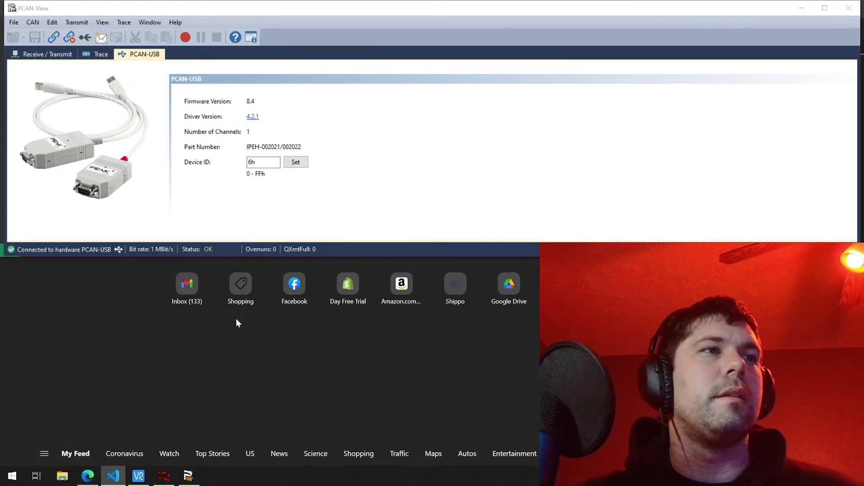
{"action": "left_click", "coordinate": [149, 22]}
{"action": "left_click", "coordinate": [156, 38]}
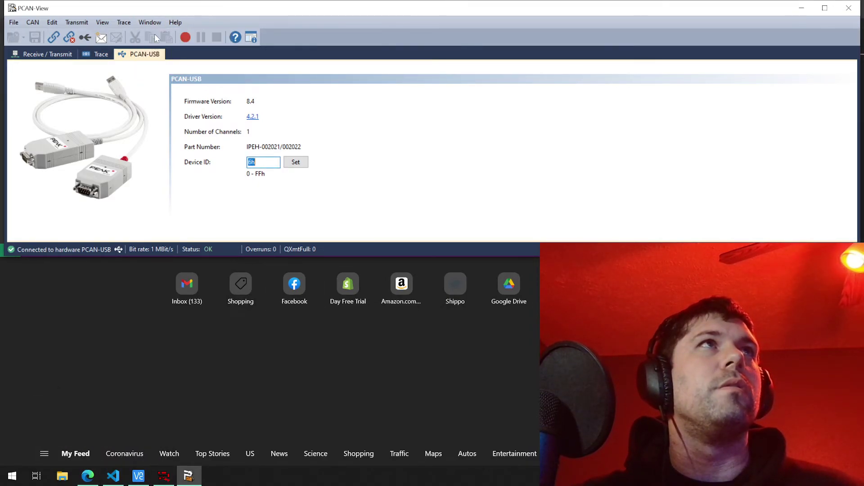
{"action": "left_click", "coordinate": [801, 8]}
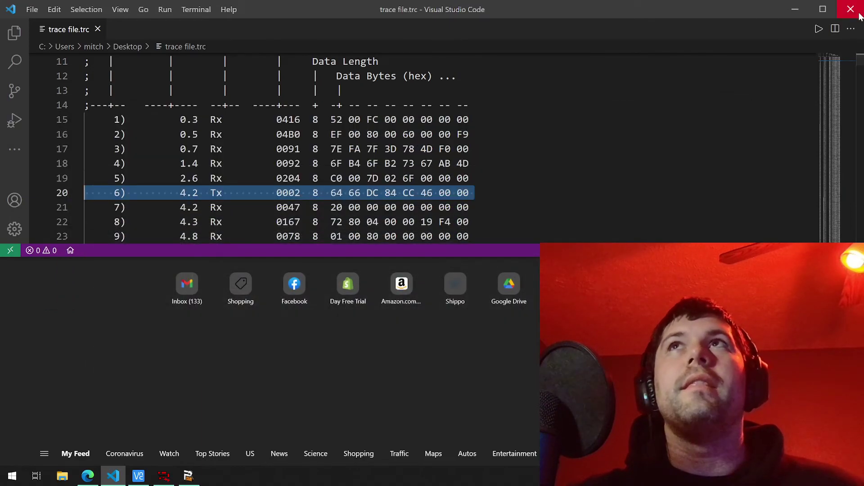
{"action": "left_click", "coordinate": [858, 14]}
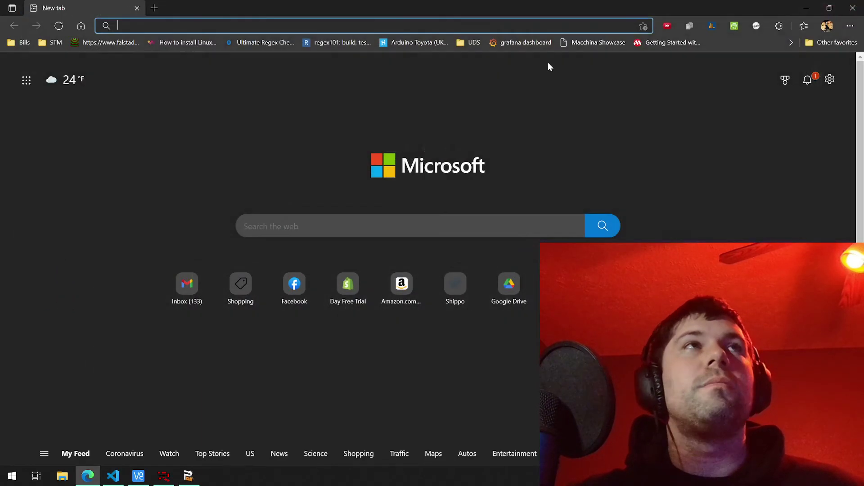
{"action": "left_click", "coordinate": [817, 8]}
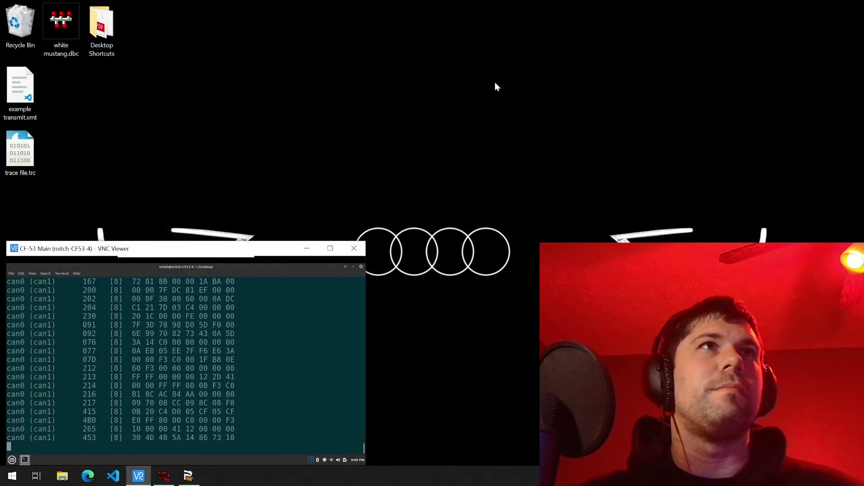